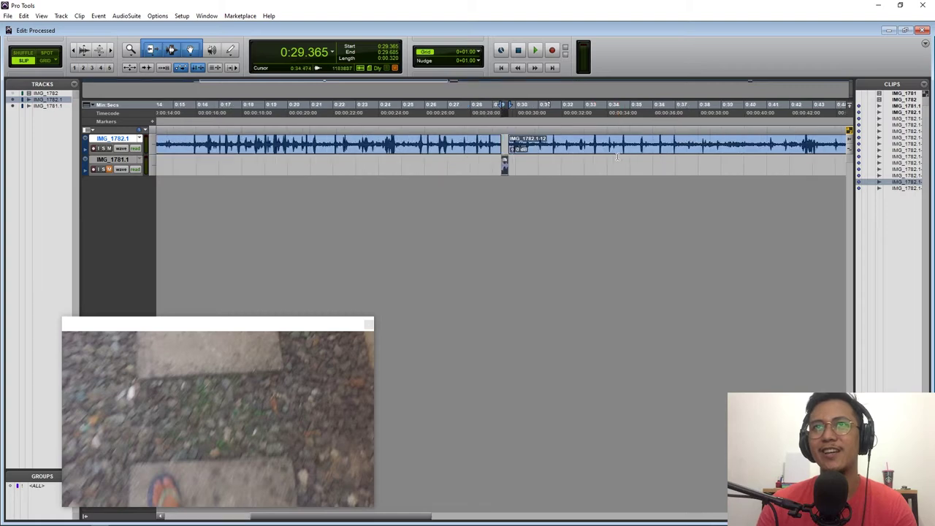
# Step: Play back the edited IMG_1782.1 recording and continue from about 1:10 to look for usable sounds
pyautogui.press('space')
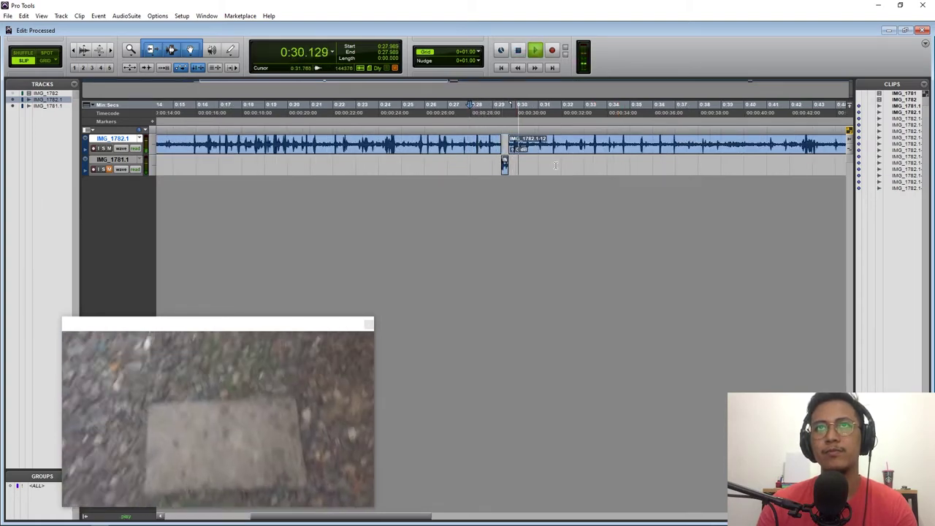
pyautogui.hotkey('ctrl', '[')
pyautogui.hotkey('ctrl', '[')
pyautogui.hotkey('ctrl', '[')
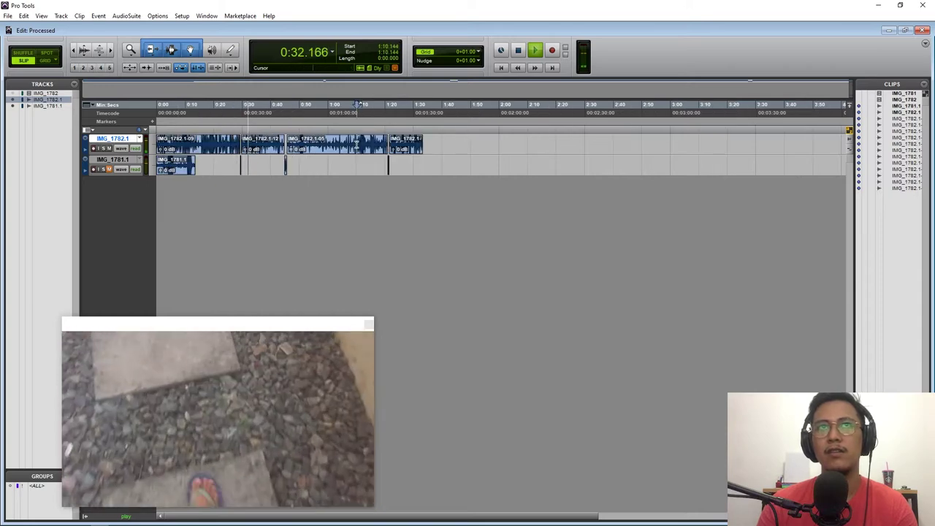
pyautogui.press('space')
pyautogui.click(358, 104)
pyautogui.hotkey('ctrl', 'z')
pyautogui.hotkey('ctrl', 'z')
pyautogui.hotkey('ctrl', 'z')
pyautogui.hotkey('ctrl', 'z')
pyautogui.hotkey('ctrl', 'z')
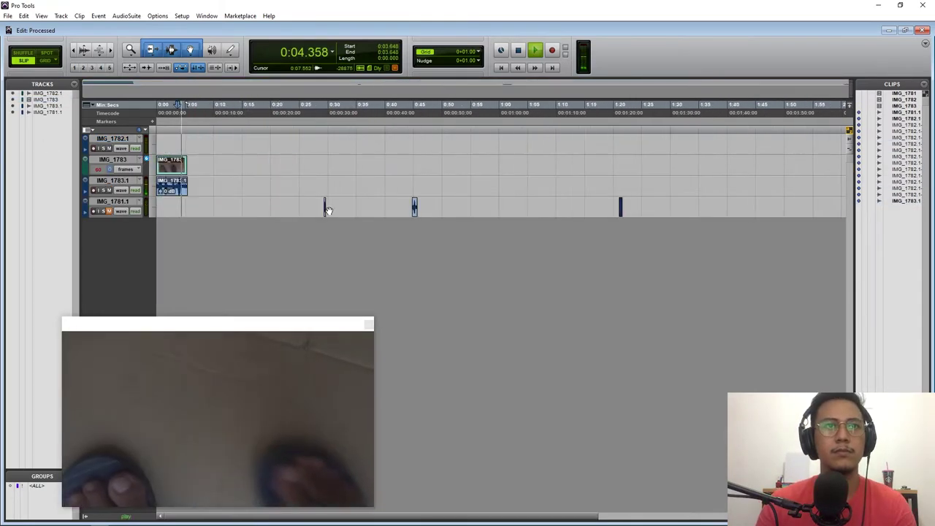
# Step: Audition the IMG_1783.1 and IMG_1784.1 recordings for further percussive sounds
pyautogui.press('space')
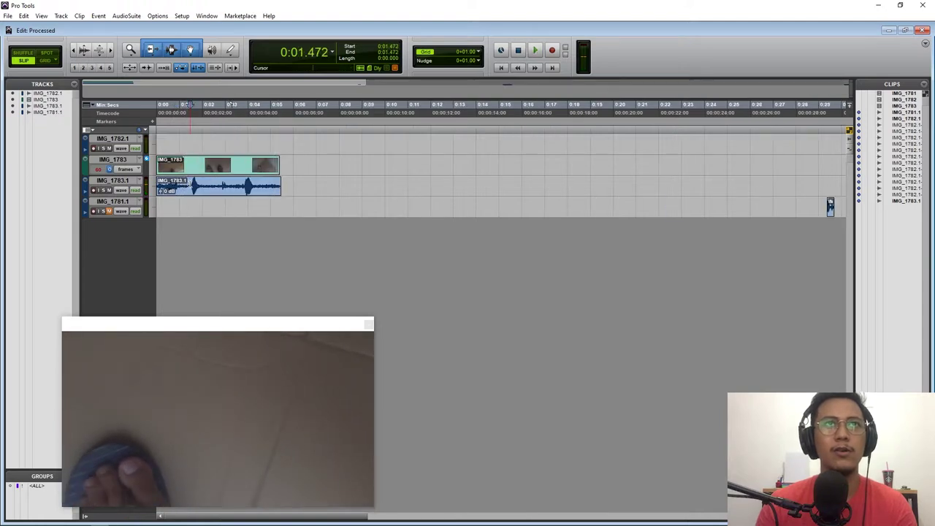
pyautogui.press('space')
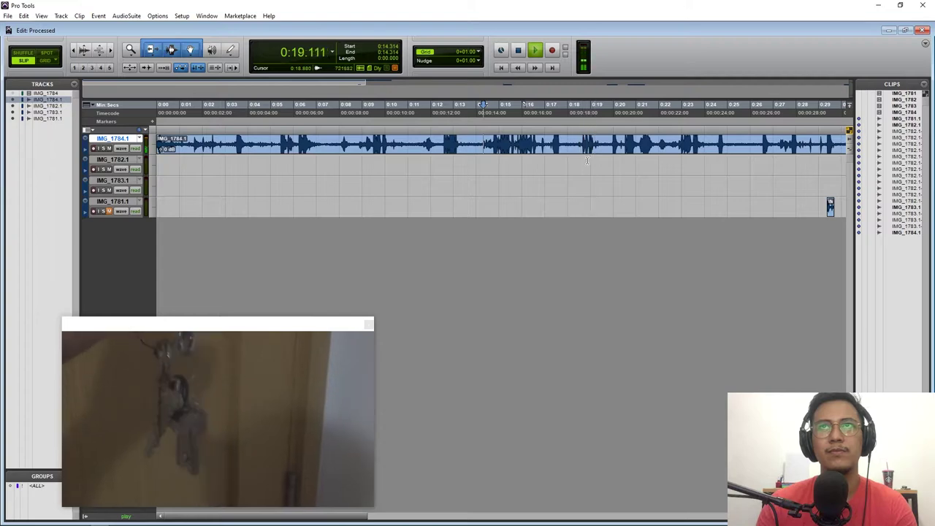
pyautogui.press('space')
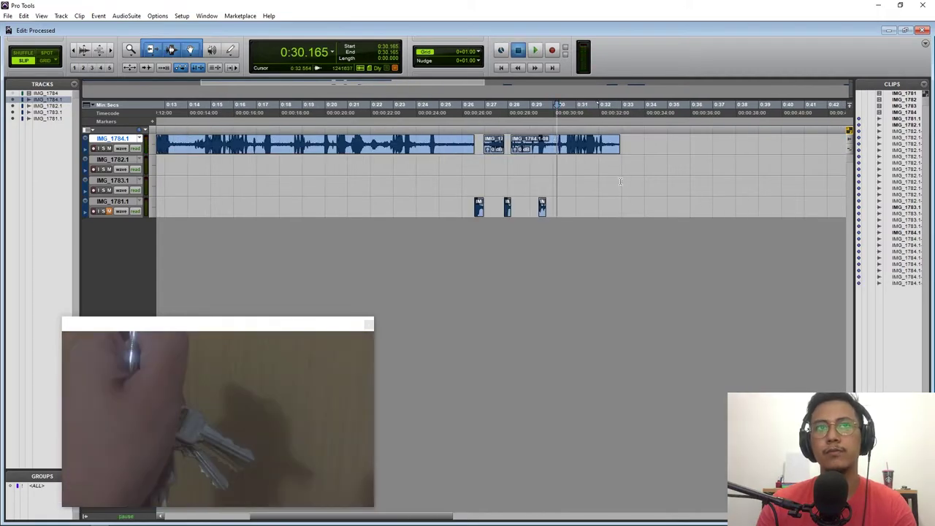
pyautogui.press('space')
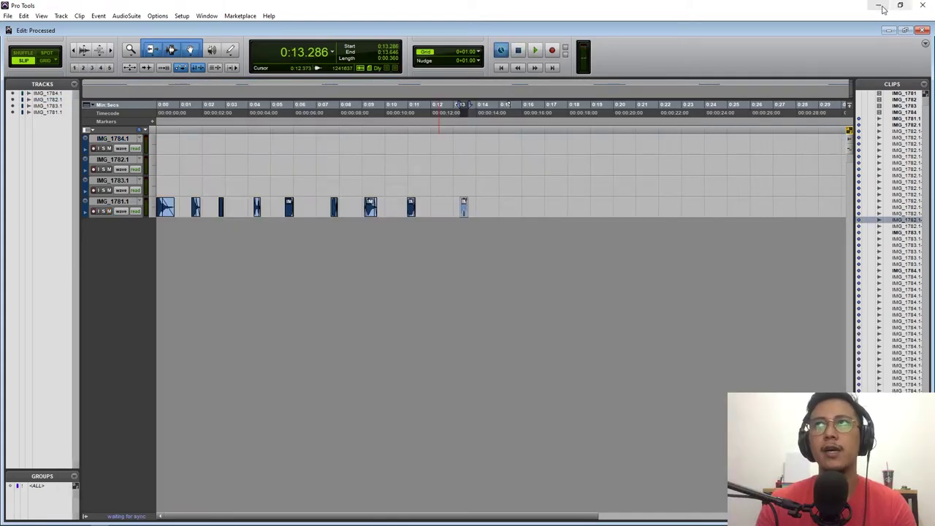
# Step: Switch to File Explorer, open the Rawdio folder inside Processed and select the Bato sample
pyautogui.click(881, 7)
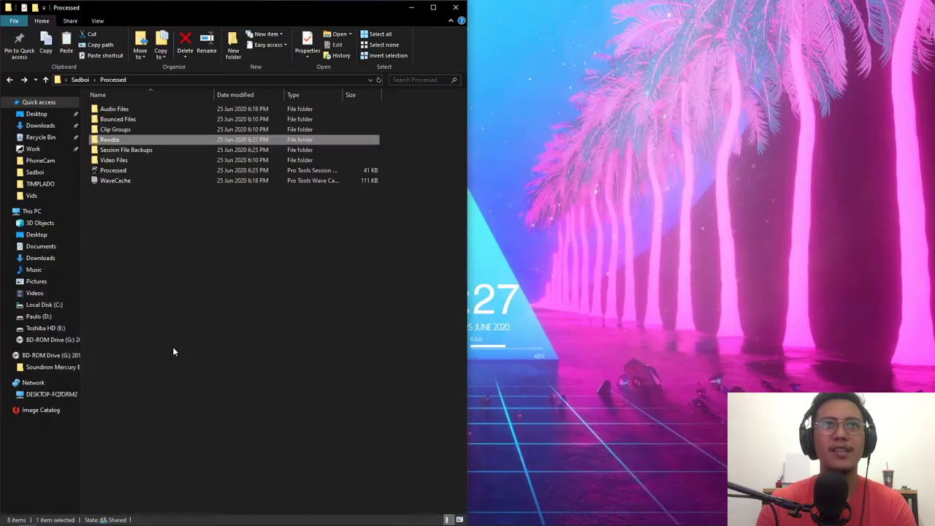
pyautogui.doubleClick(130, 139)
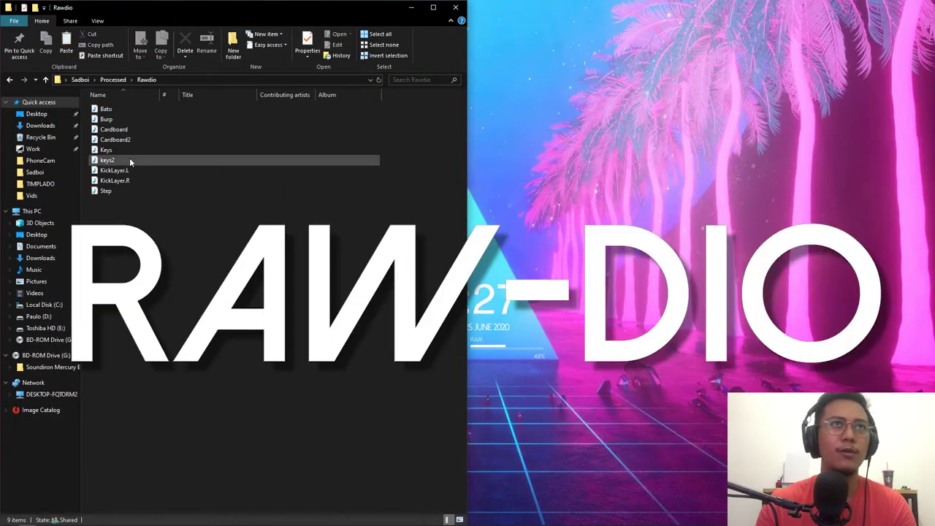
pyautogui.click(150, 110)
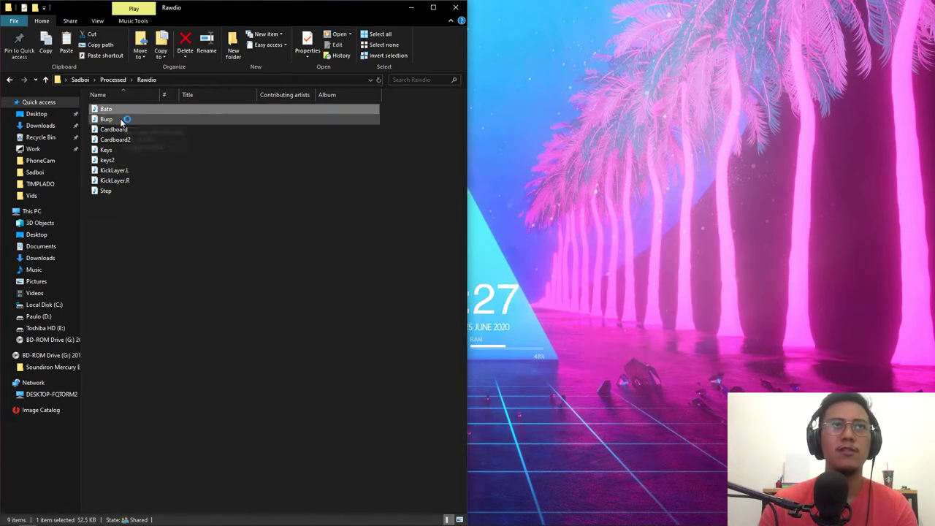
# Step: Delete the KickLayer.R file and rename KickLayer.L to KickLayer
pyautogui.click(117, 181)
pyautogui.press('Delete')
pyautogui.rightClick(128, 173)
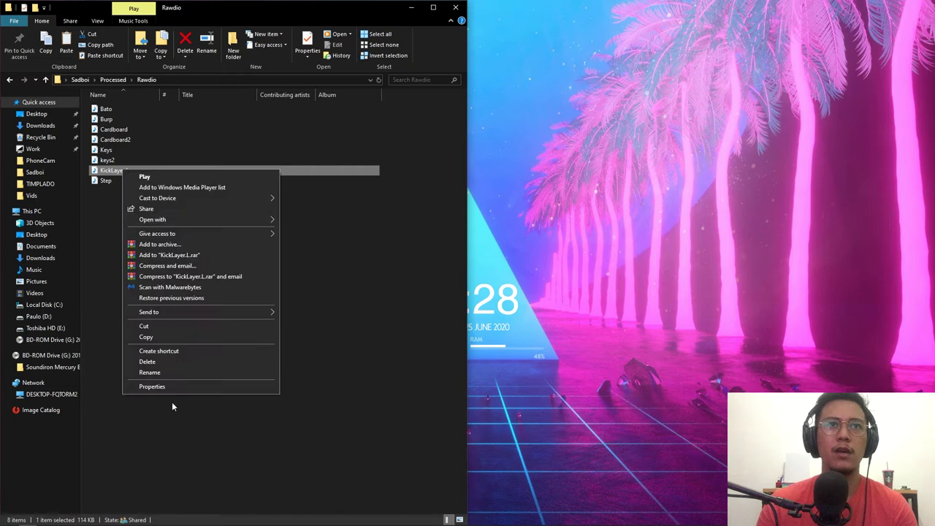
pyautogui.click(168, 373)
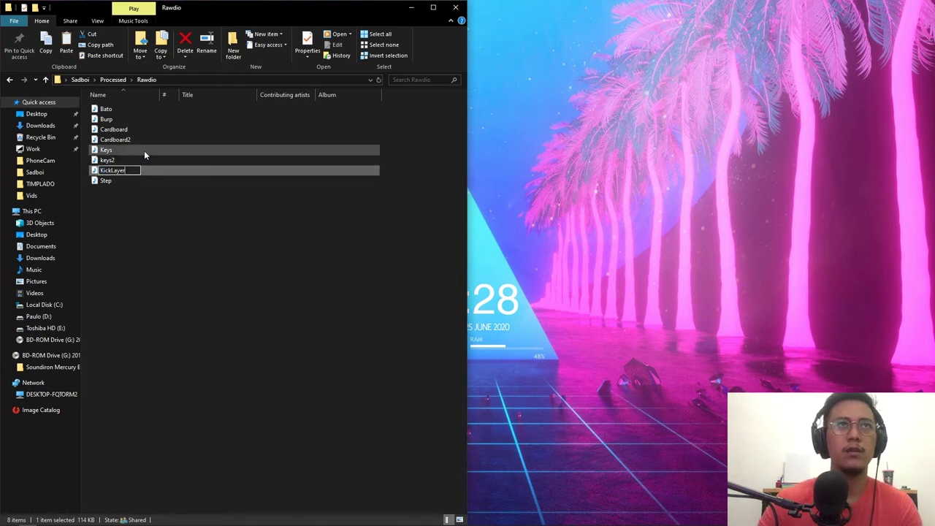
pyautogui.press('Return')
# Step: Audition the KickLayer, keys2, Cardboard2, Cardboard and Burp samples one after another
pyautogui.press('Return')
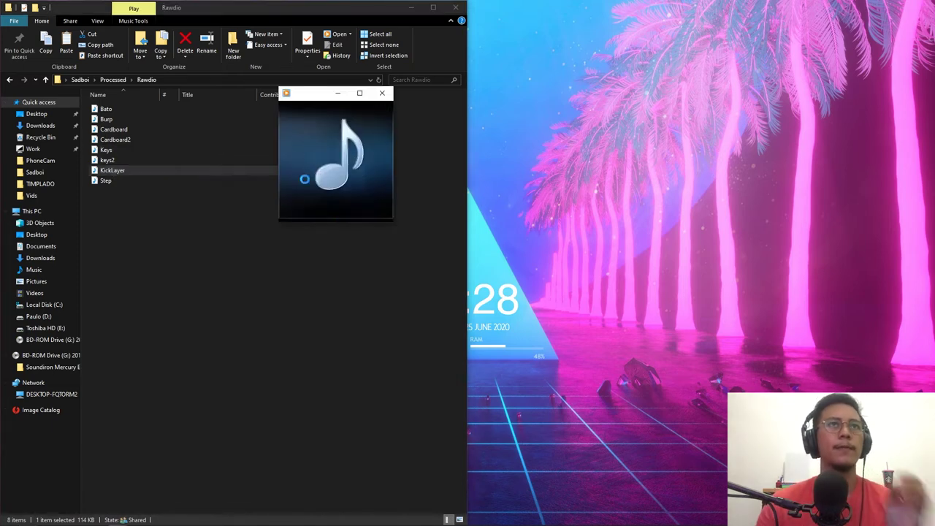
pyautogui.doubleClick(138, 161)
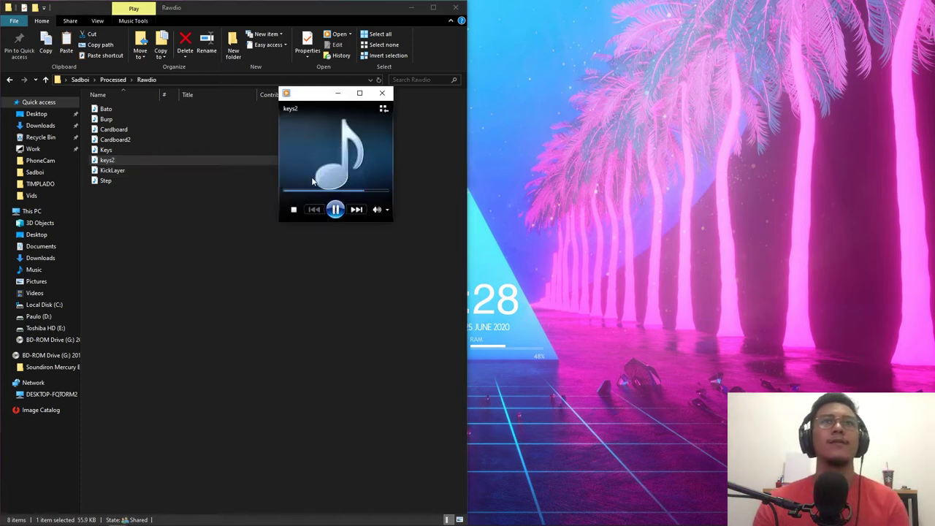
pyautogui.click(198, 140)
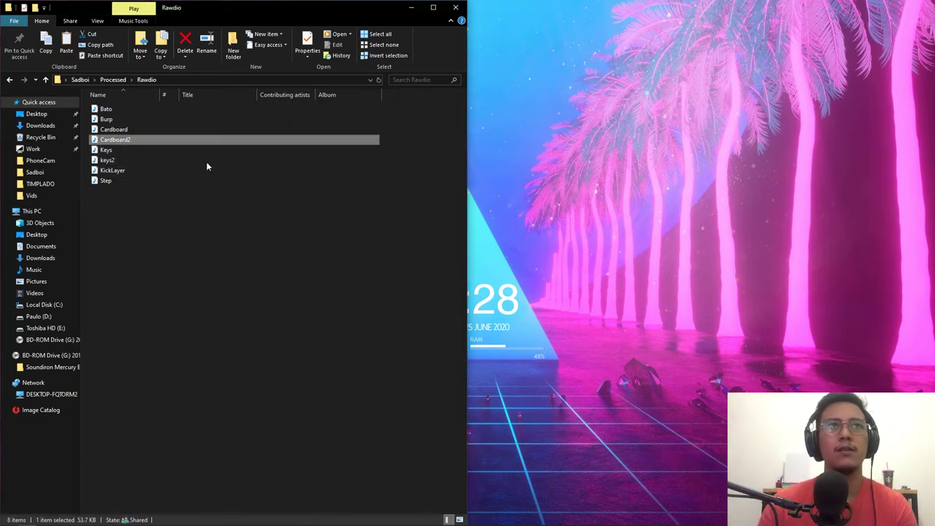
pyautogui.doubleClick(177, 138)
pyautogui.click(146, 129)
pyautogui.doubleClick(146, 129)
pyautogui.click(153, 120)
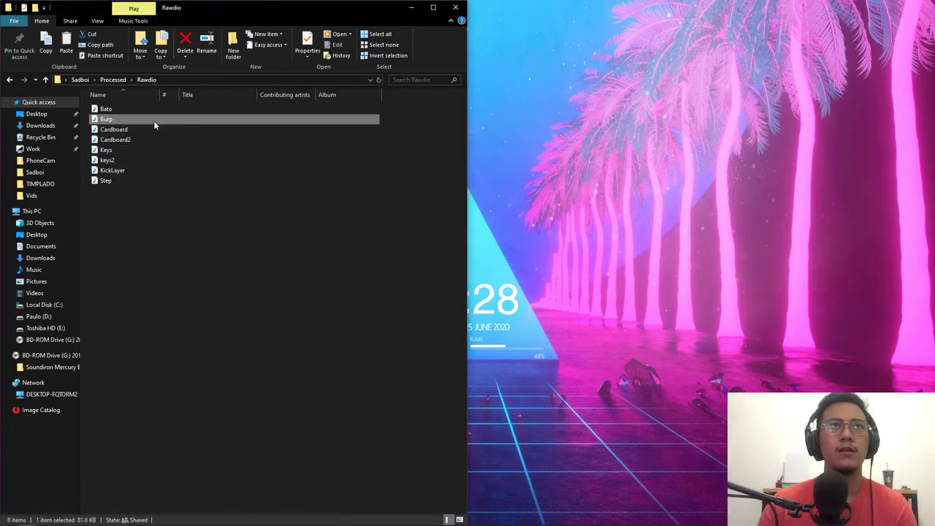
pyautogui.doubleClick(153, 121)
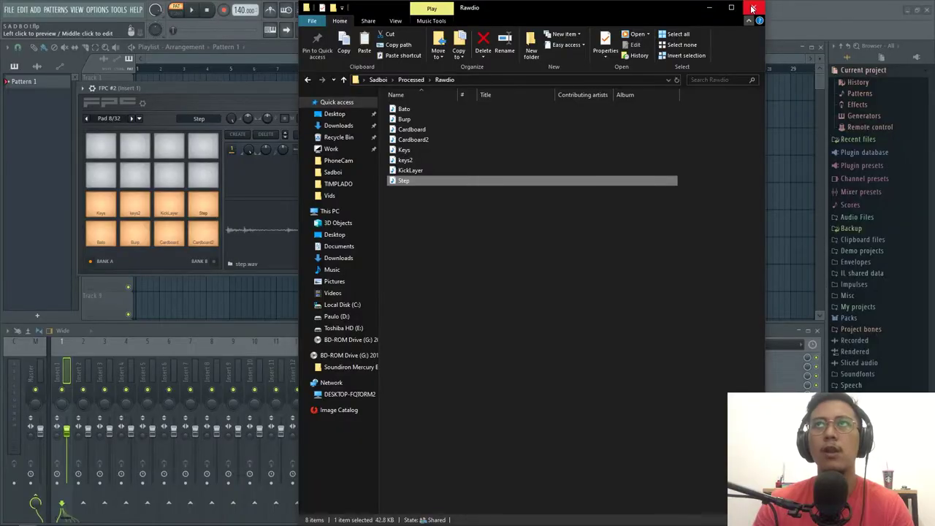
# Step: Switch to FL Studio, audition the samples loaded in the FPC #2 sampler and close its window
pyautogui.click(753, 9)
pyautogui.press('space')
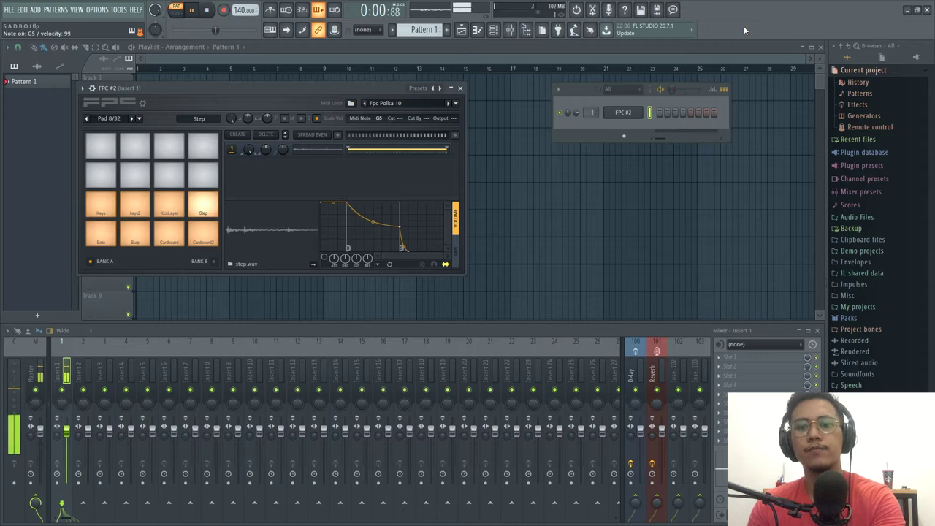
pyautogui.click(460, 88)
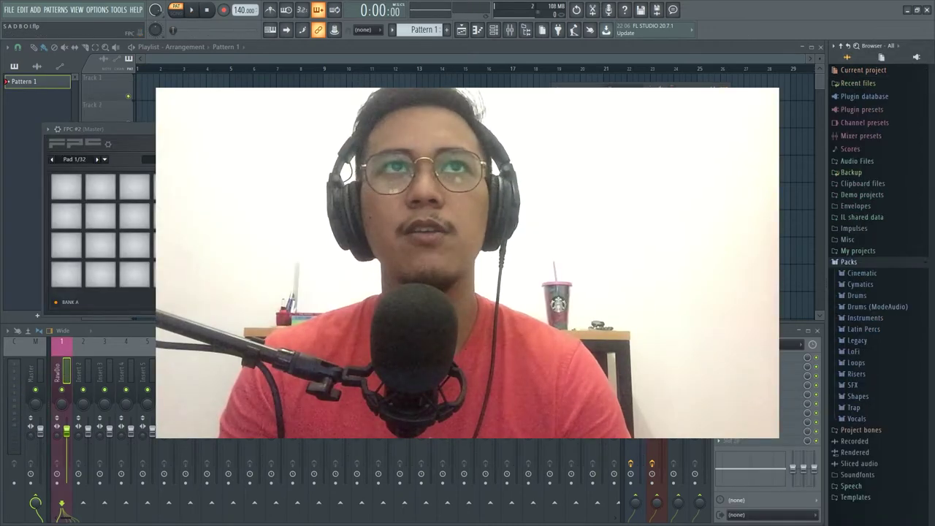
# Step: Move the MainPerc sampler window aside and look through the one-shot kicks of the Cymatics Astro Hip Hop Sample Pack
pyautogui.press('Escape')
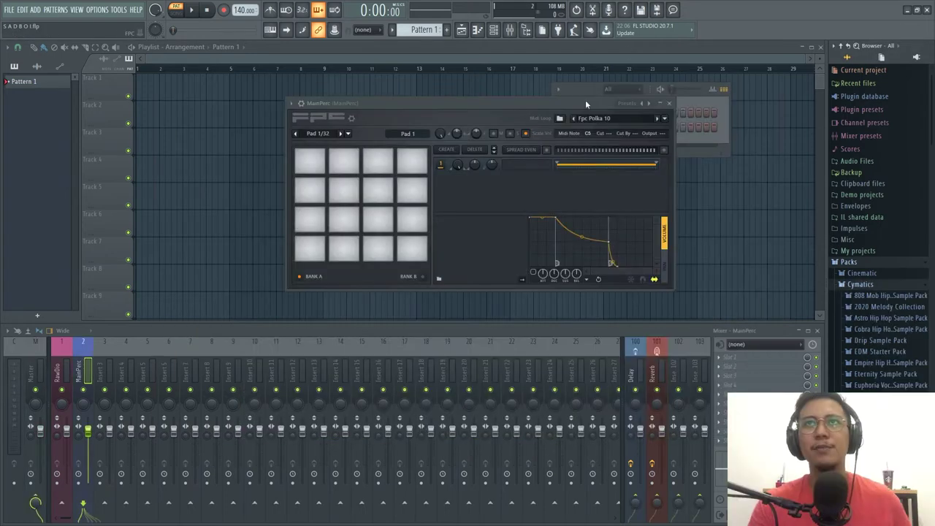
pyautogui.moveTo(587, 100); pyautogui.dragTo(461, 76)
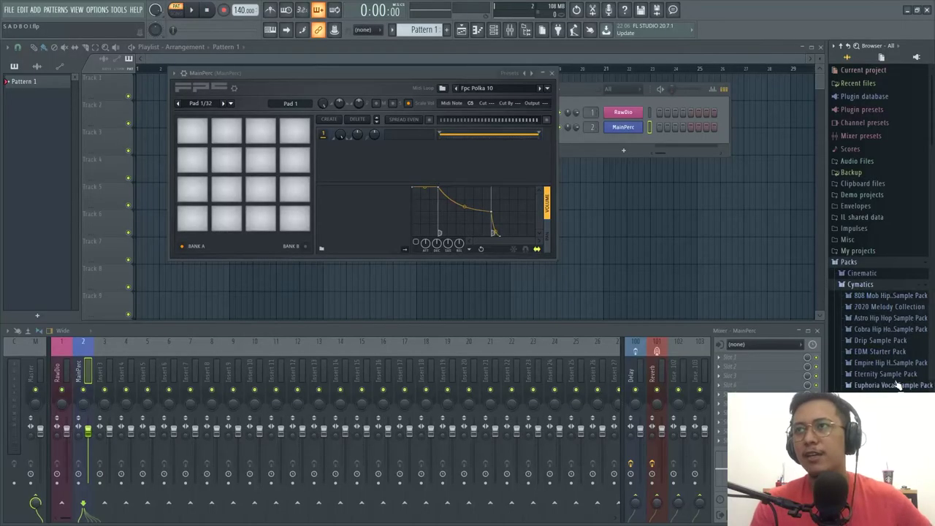
pyautogui.click(888, 318)
pyautogui.click(898, 325)
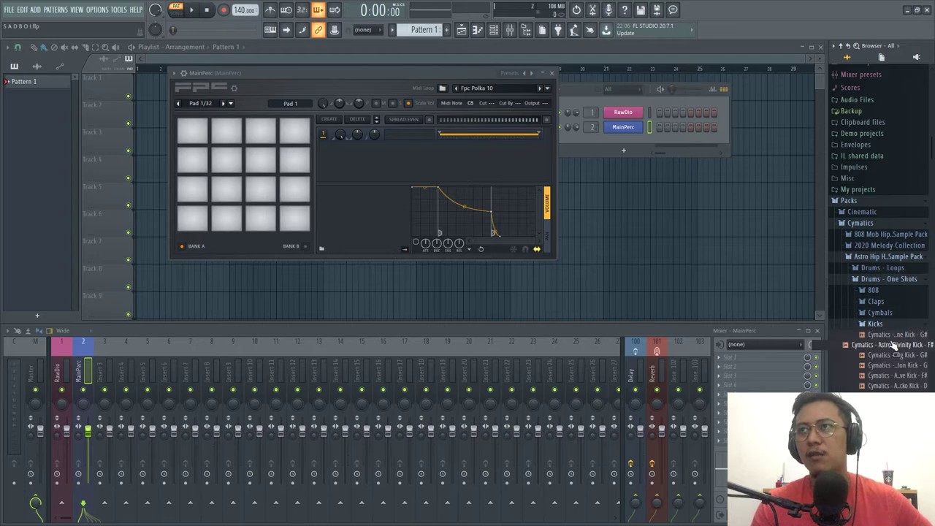
pyautogui.moveTo(891, 349); pyautogui.dragTo(896, 291)
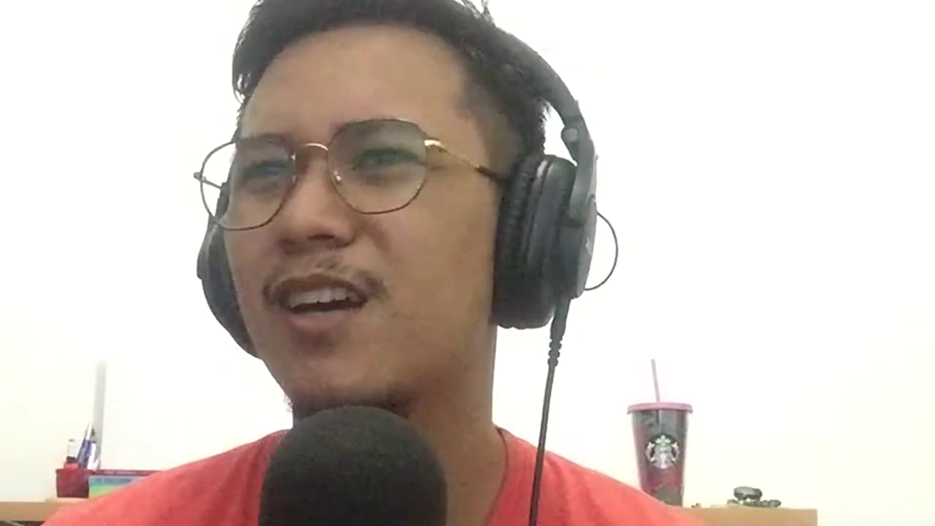
# Step: Load Cymatics Cobra Kick 2 from the Cobra Hip Hop Sample Pack onto pad 1 of MainPerc
pyautogui.click(880, 257)
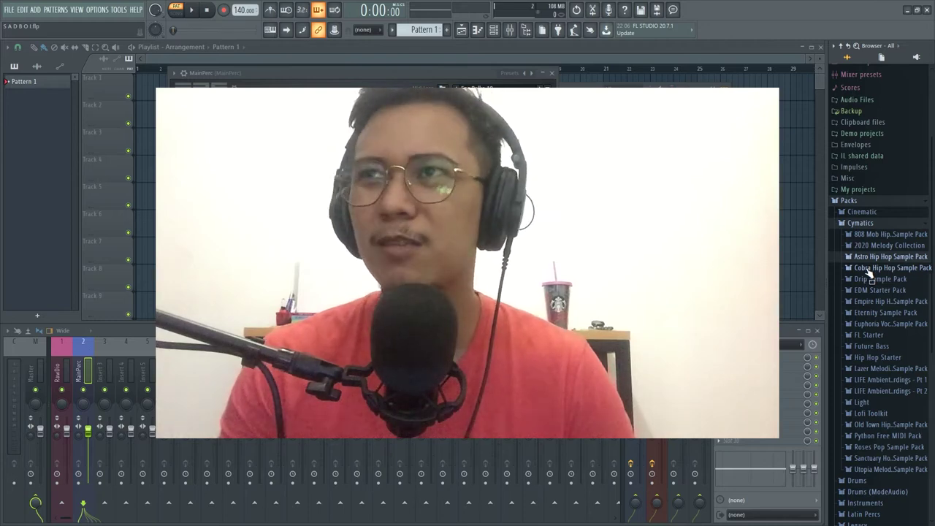
pyautogui.click(871, 268)
pyautogui.click(885, 300)
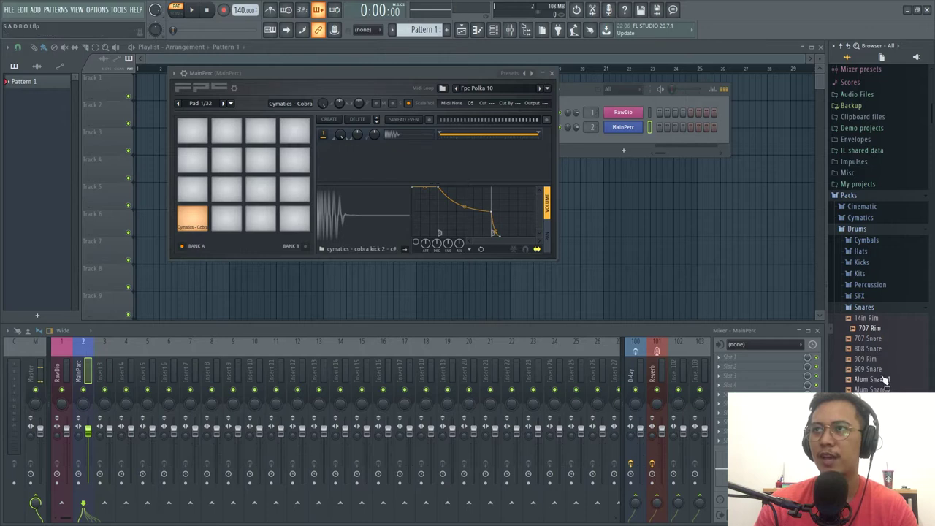
# Step: Load the Stick Rim 2 sample onto pad 3 and layer two more snare samples on the same pad
pyautogui.scroll(-15, 876, 293)
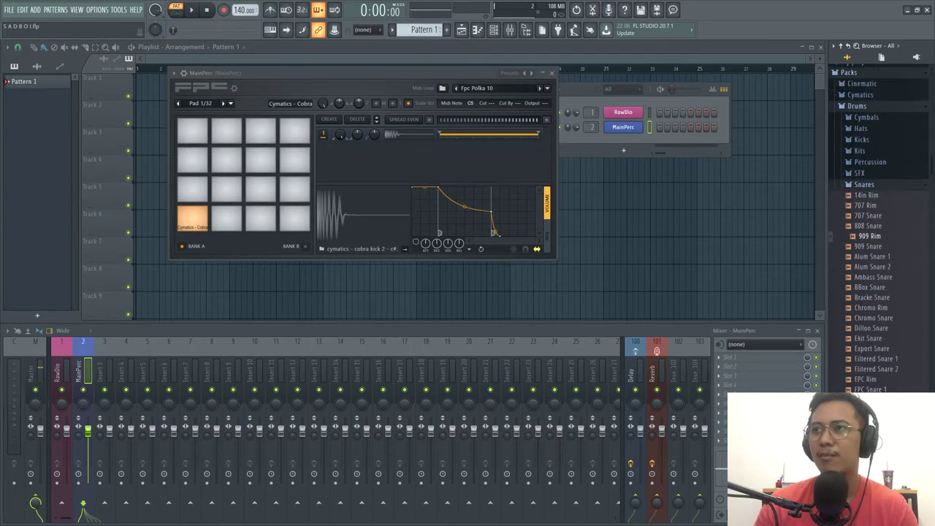
pyautogui.scroll(-3, 876, 219)
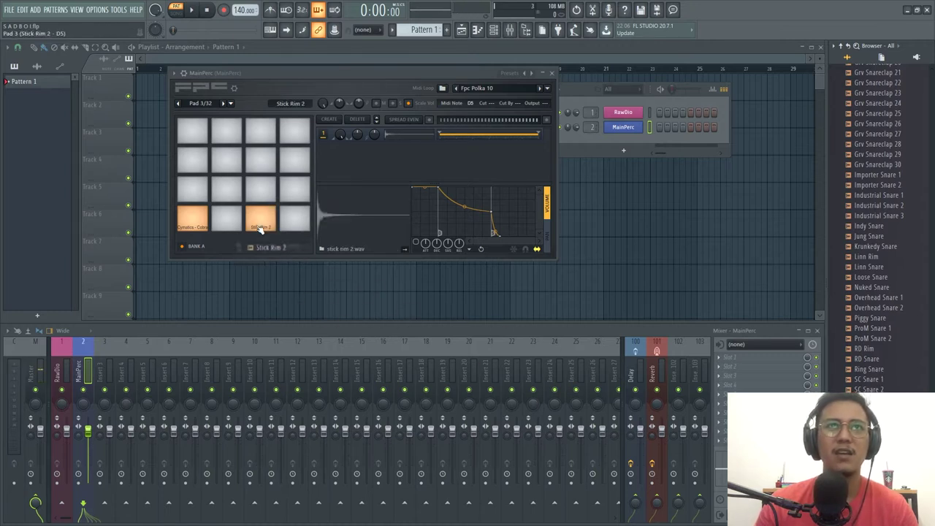
pyautogui.scroll(18, 877, 183)
pyautogui.click(876, 144)
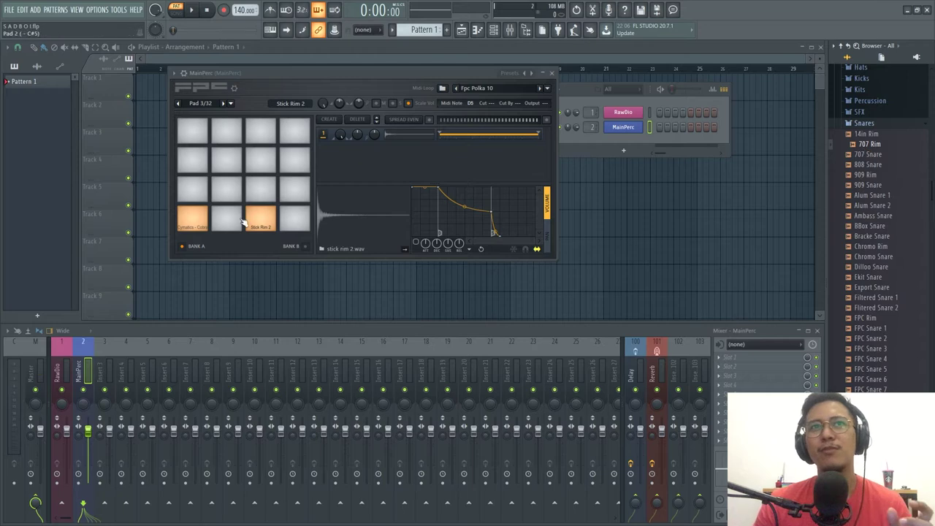
pyautogui.moveTo(870, 145); pyautogui.dragTo(492, 187)
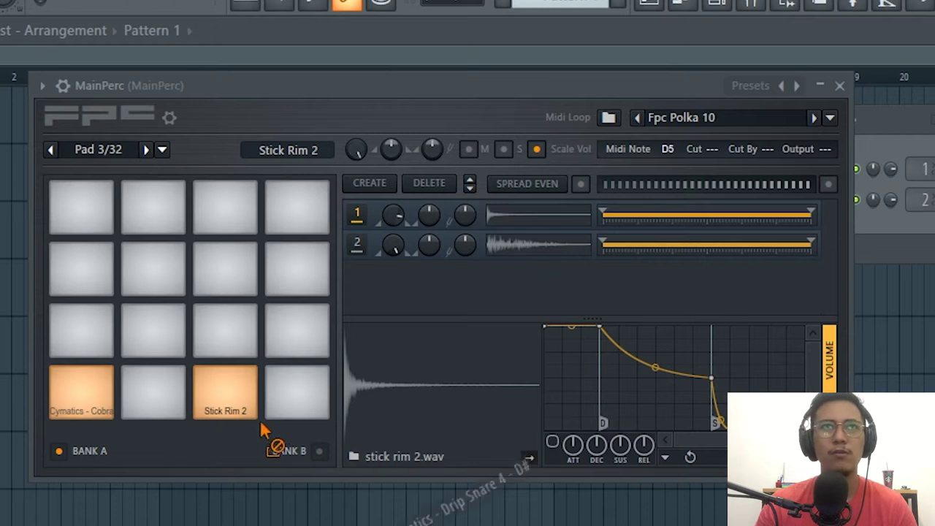
pyautogui.moveTo(260, 420); pyautogui.dragTo(230, 454)
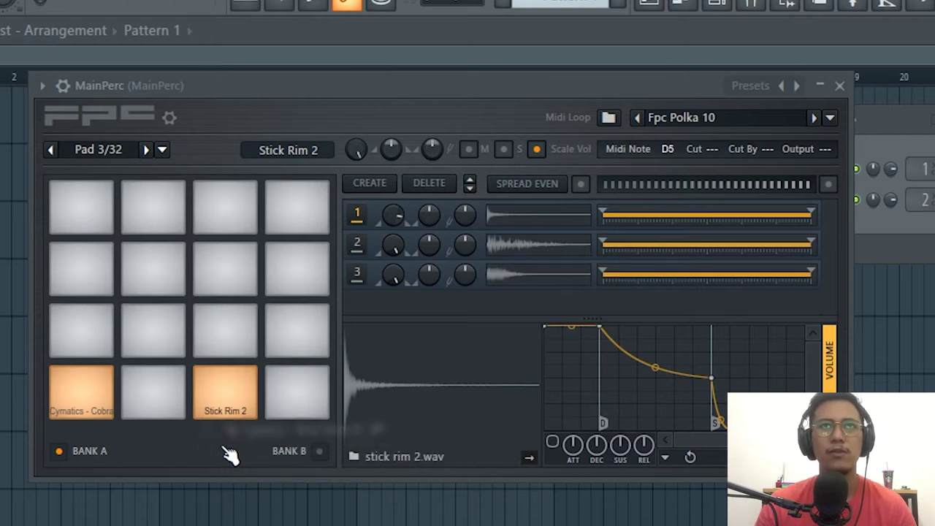
# Step: Balance the volumes of pad 3's three sample layers and audition the pad alongside the kick
pyautogui.click(218, 400)
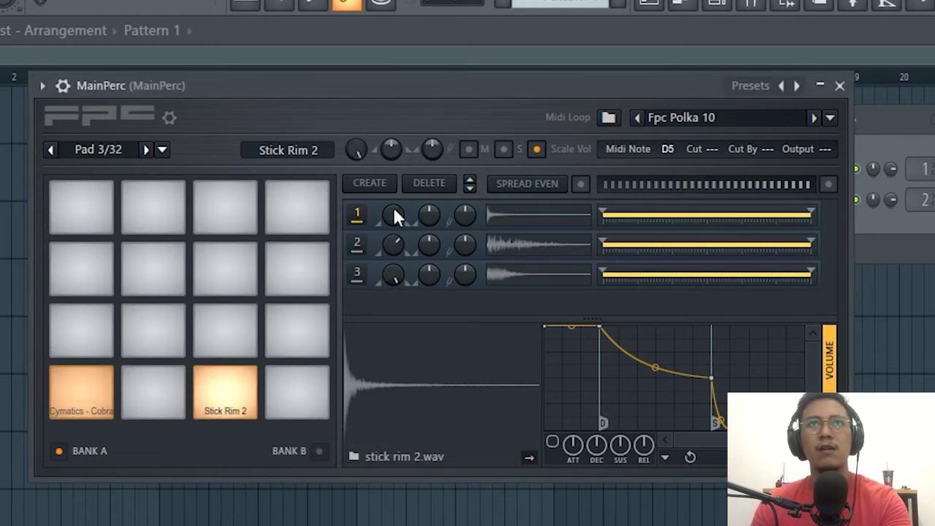
pyautogui.moveTo(393, 207); pyautogui.dragTo(393, 192)
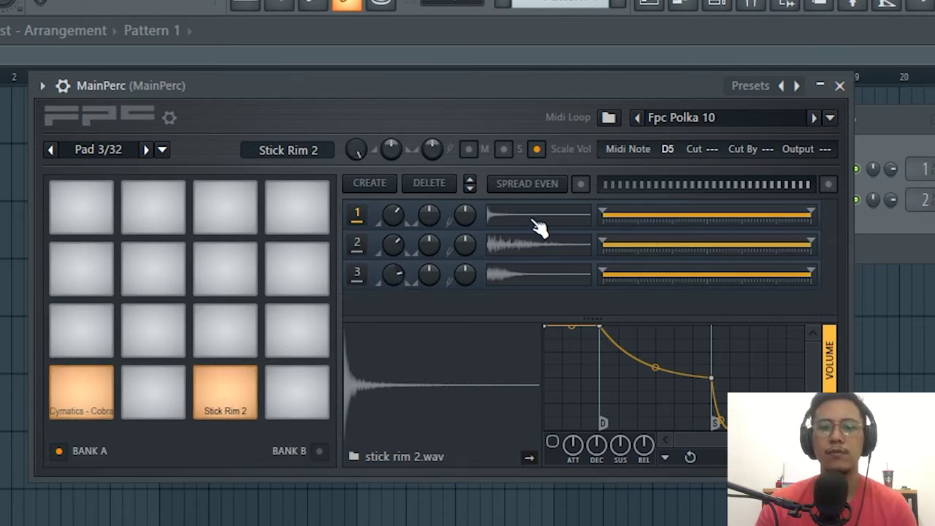
pyautogui.click(104, 417)
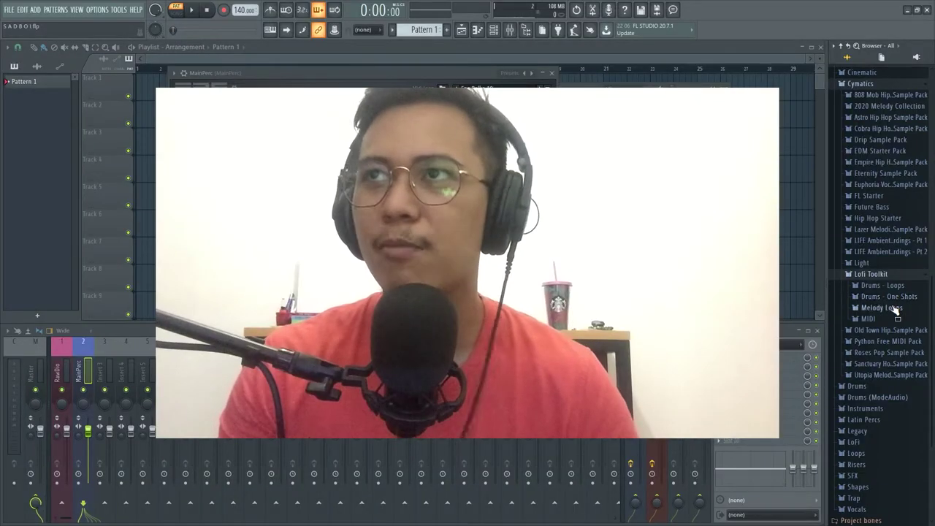
# Step: Open the Closed Hihats folder in the cymbal one-shots of the Cymatics Lofi Toolkit
pyautogui.click(889, 295)
pyautogui.click(880, 319)
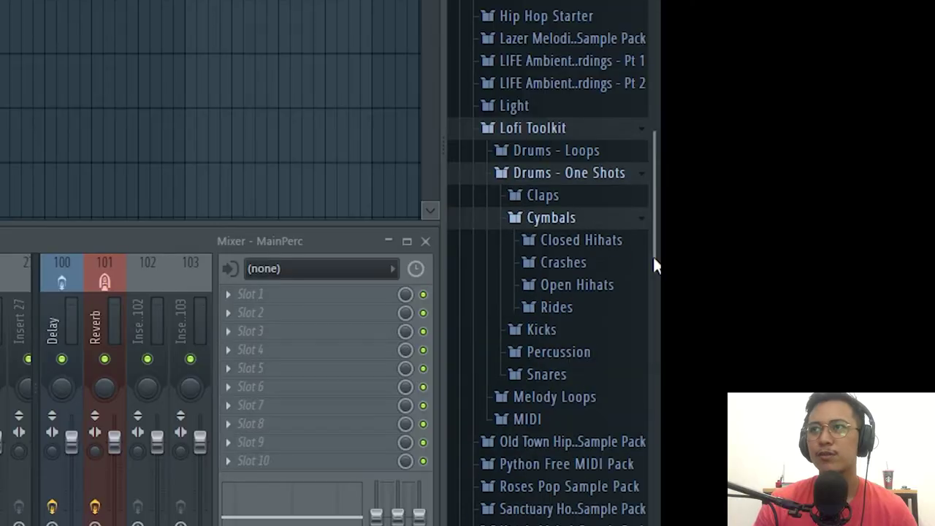
pyautogui.click(594, 241)
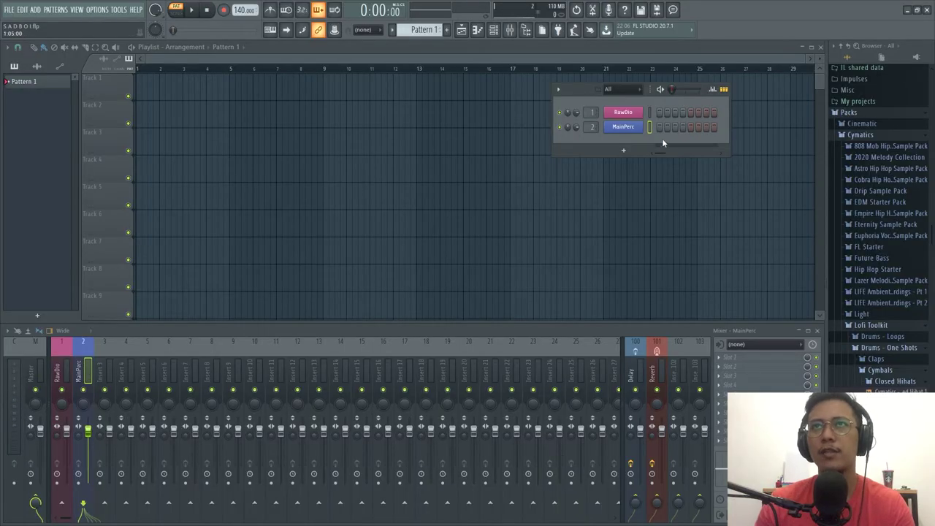
# Step: Add a Kontakt instrument channel for the piano and load Piano in Blue v2 into it
pyautogui.click(634, 152)
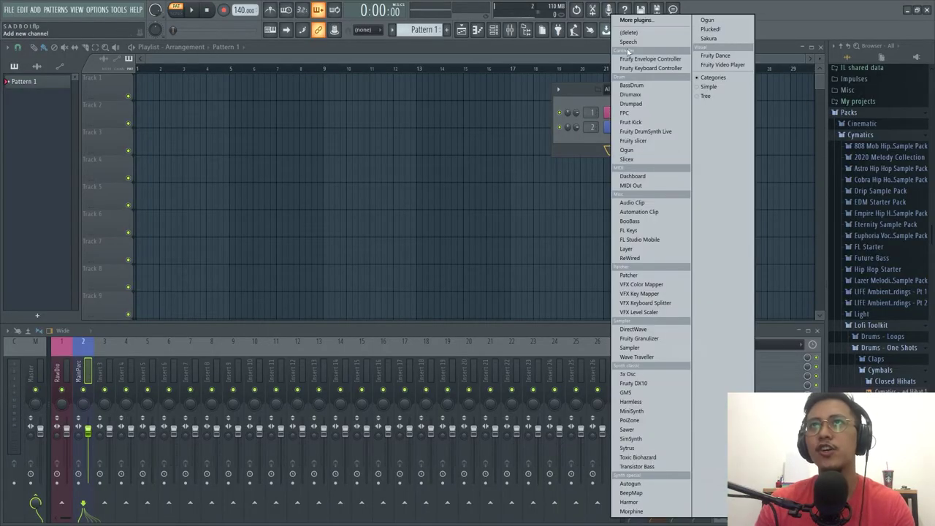
pyautogui.click(570, 140)
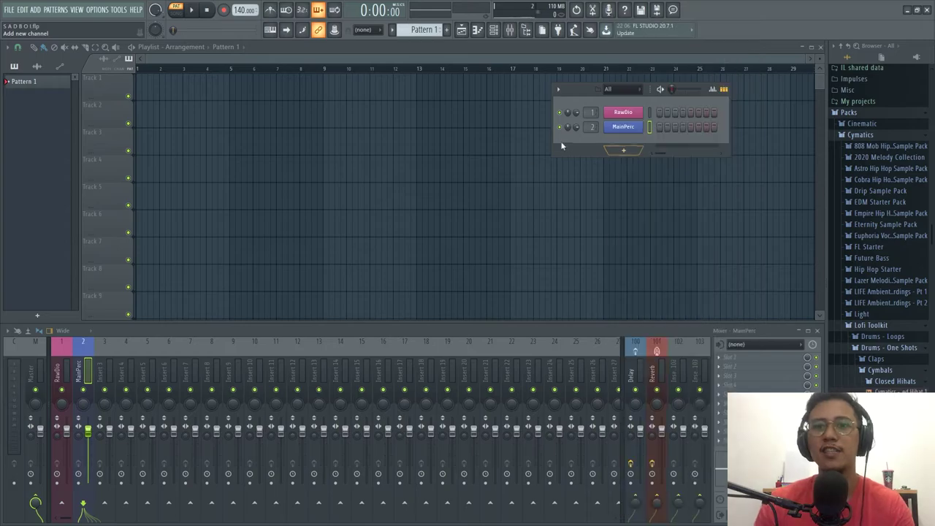
pyautogui.click(623, 150)
pyautogui.click(650, 67)
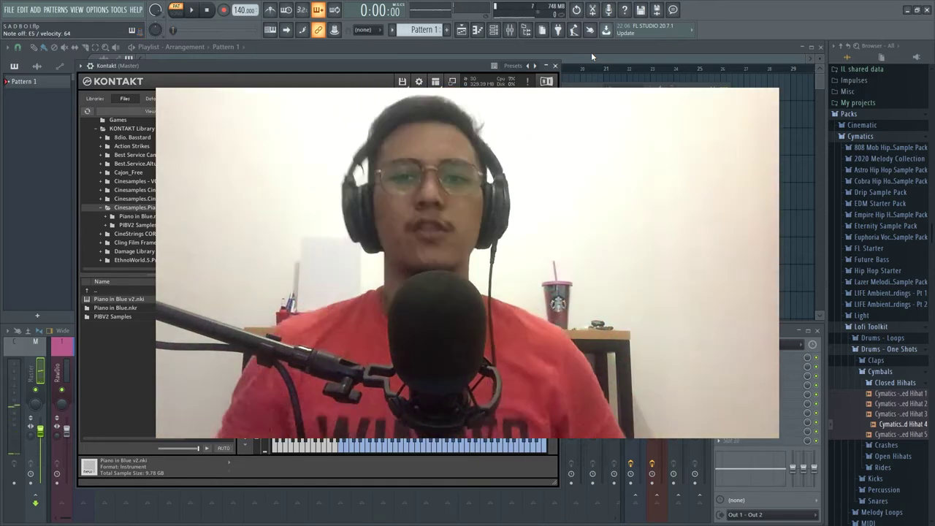
pyautogui.click(555, 65)
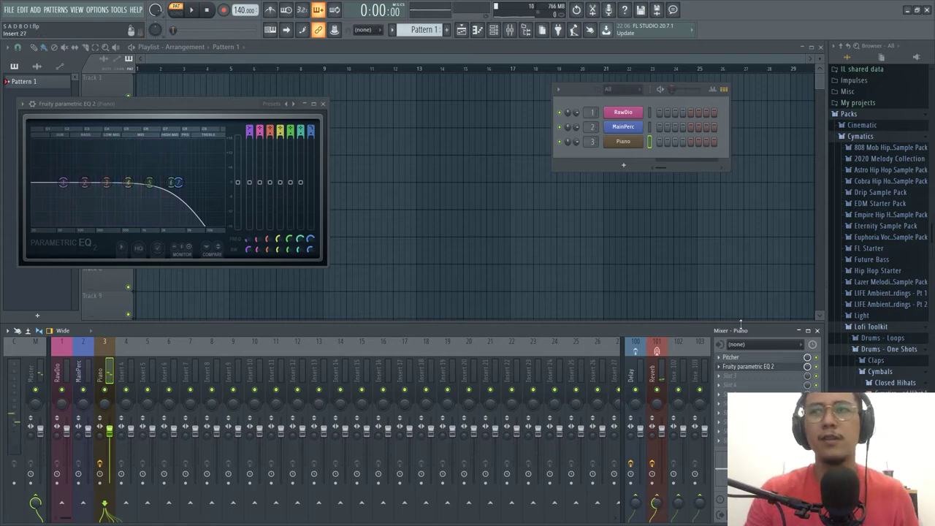
# Step: Try Fruity Phaser in the third effect slot of the Piano mixer track
pyautogui.click(746, 375)
pyautogui.click(584, 27)
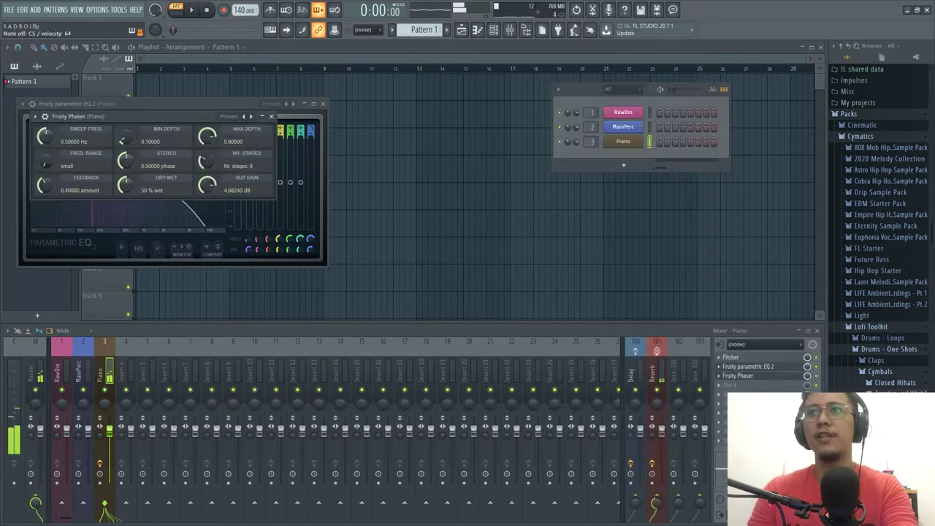
pyautogui.click(718, 377)
pyautogui.moveTo(749, 305)
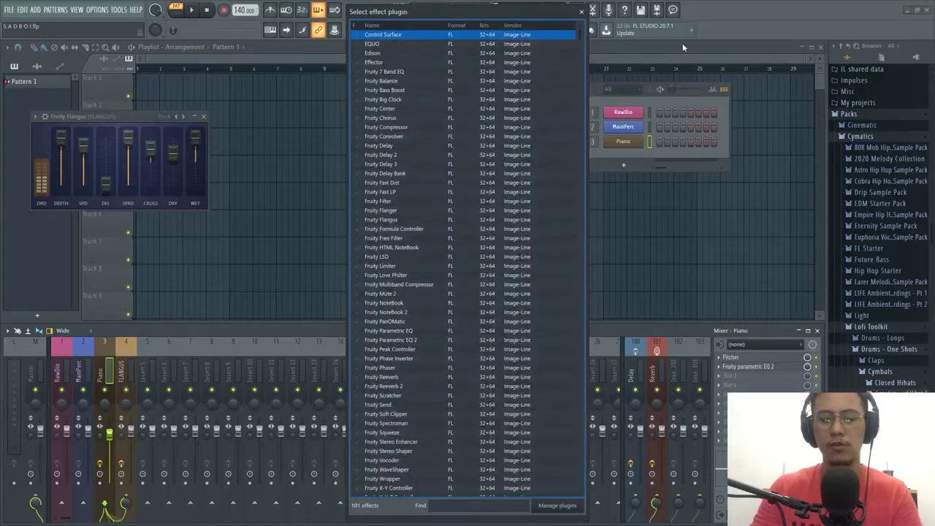
# Step: Load the iZotope Ozone 7 Vintage Compressor into the third effect slot of the Piano mixer track
pyautogui.write('COMPRESS')
pyautogui.press('Down')
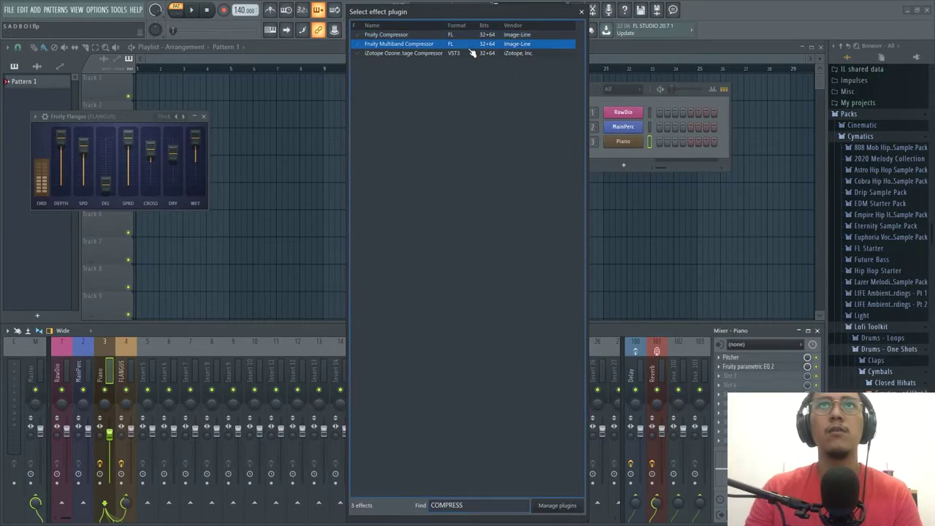
pyautogui.doubleClick(471, 54)
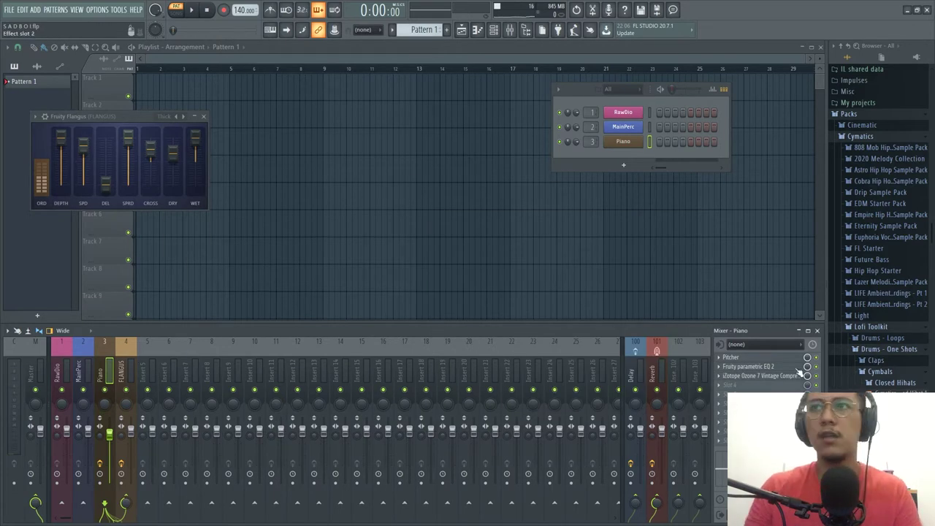
# Step: Boost band 4 of the Piano track's Parametric EQ 2 by about 7.4 dB near 775 Hz and adjust its lowest band
pyautogui.click(767, 366)
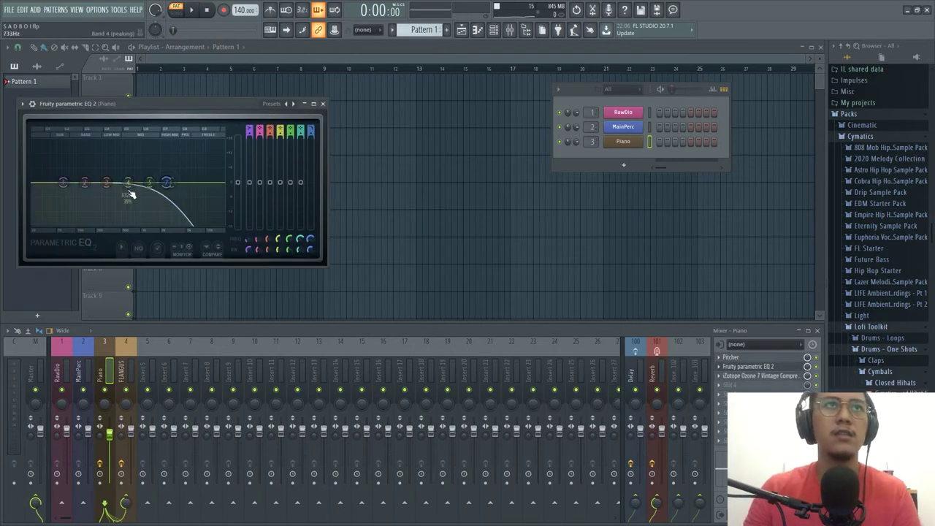
pyautogui.moveTo(127, 177)
pyautogui.mouseDown()
pyautogui.moveTo(123, 159)
pyautogui.moveTo(136, 167)
pyautogui.mouseUp()
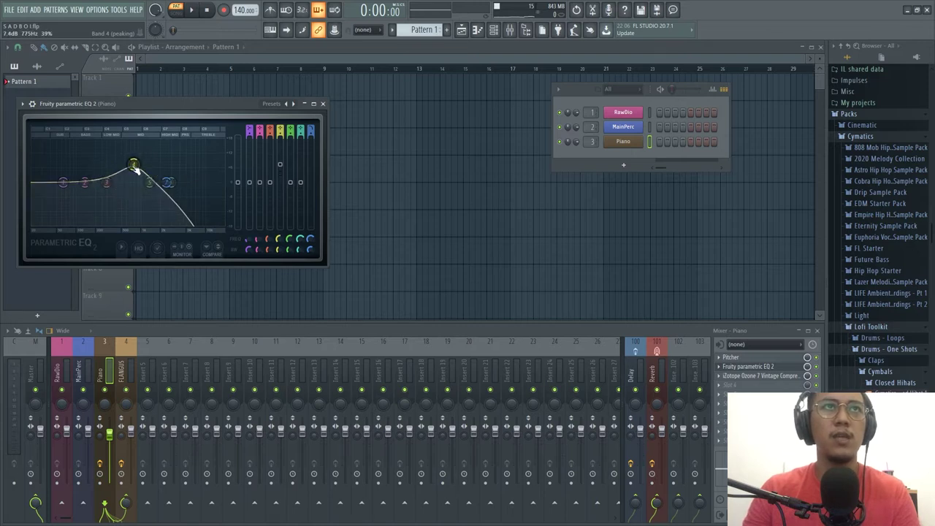
pyautogui.scroll(-1, 249, 130)
pyautogui.moveTo(63, 182)
pyautogui.mouseDown()
pyautogui.moveTo(42, 182)
pyautogui.moveTo(60, 182)
pyautogui.mouseUp()
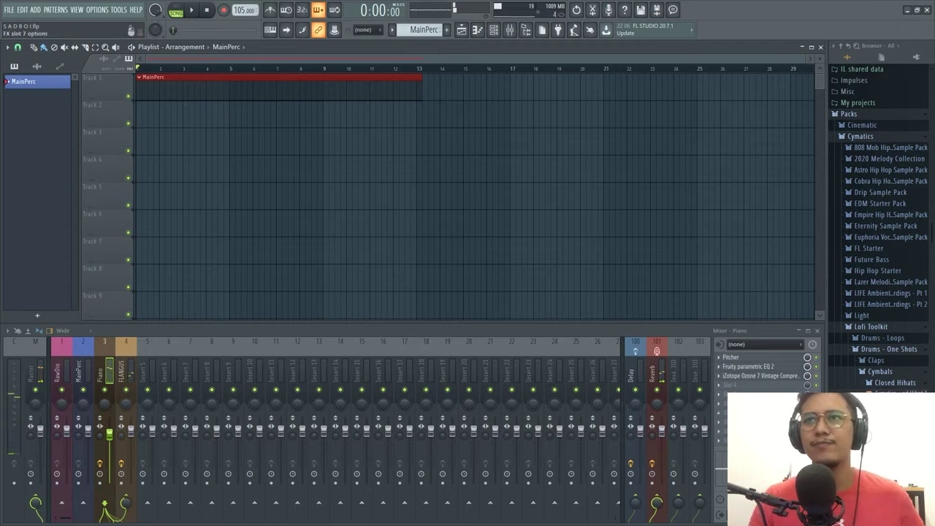
# Step: Lower the band 3 boost in the Piano track's Parametric EQ 2 and close the equaliser
pyautogui.click(751, 357)
pyautogui.click(751, 357)
pyautogui.click(752, 367)
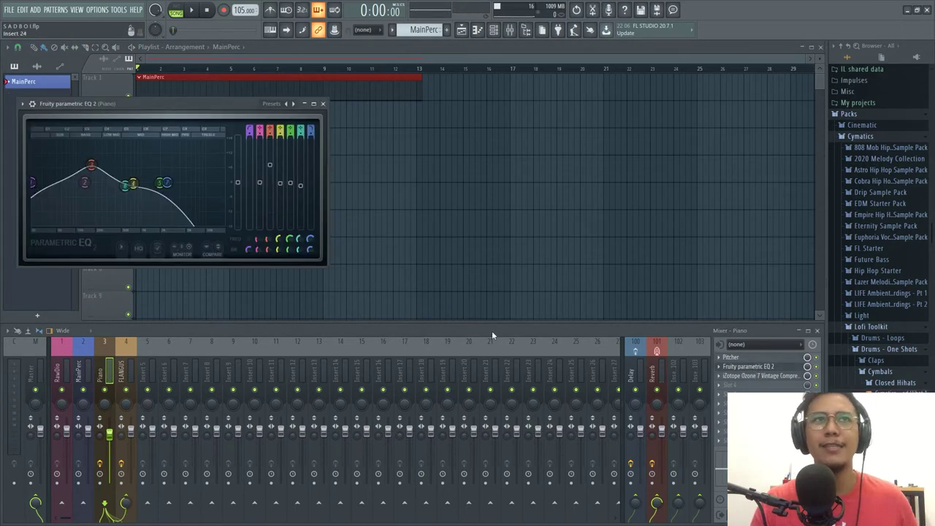
pyautogui.moveTo(95, 150); pyautogui.dragTo(94, 157)
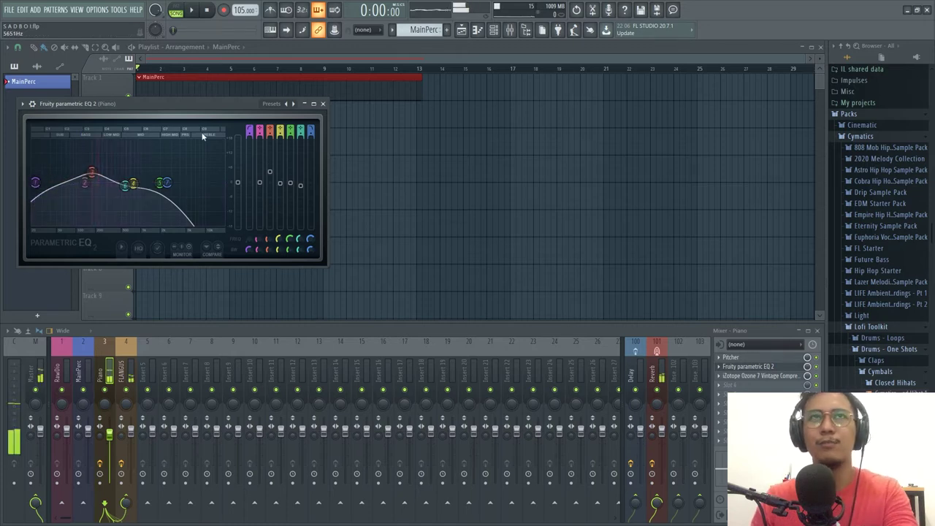
pyautogui.click(323, 103)
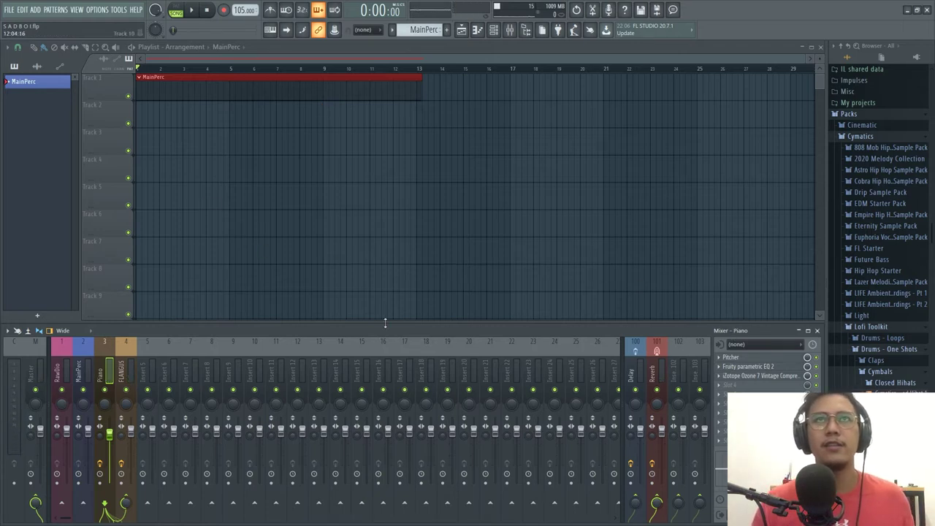
# Step: Record a drum take with the MainPerc channel into the MainPerc pattern at 95 BPM with the metronome on
pyautogui.click(494, 30)
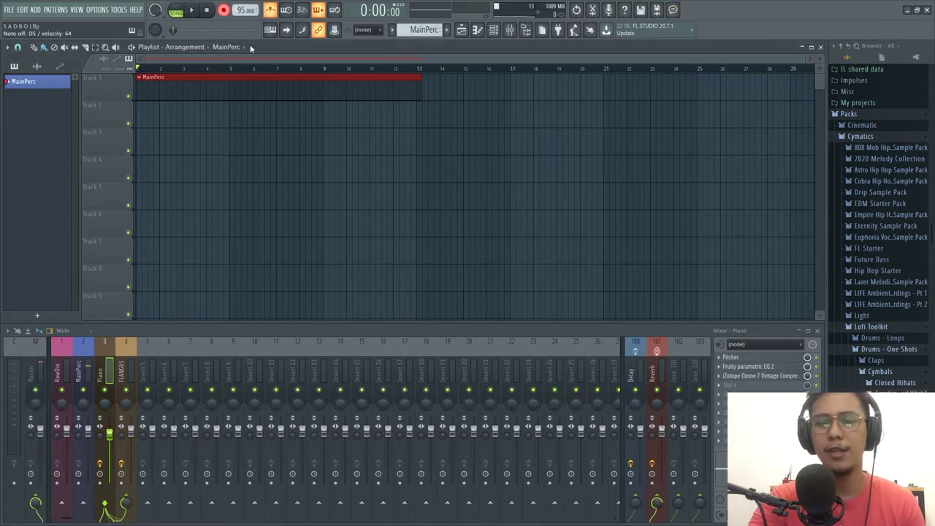
pyautogui.press('space')
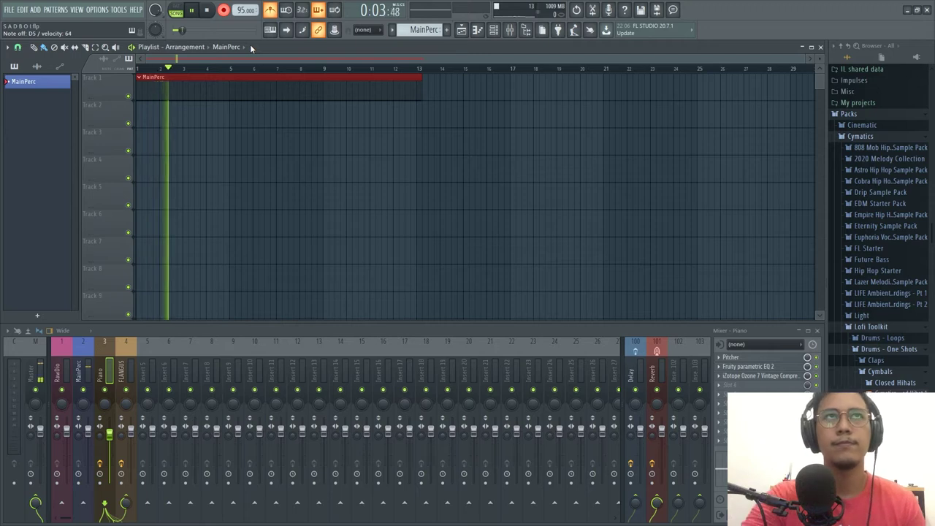
pyautogui.press('F6')
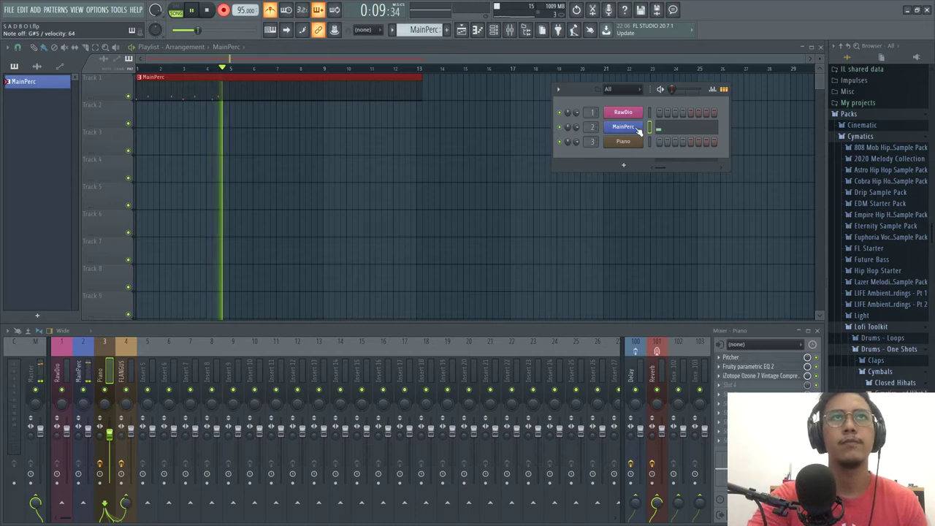
pyautogui.press('space')
# Step: Inspect the recorded MainPerc notes in the piano roll and close it
pyautogui.doubleClick(302, 89)
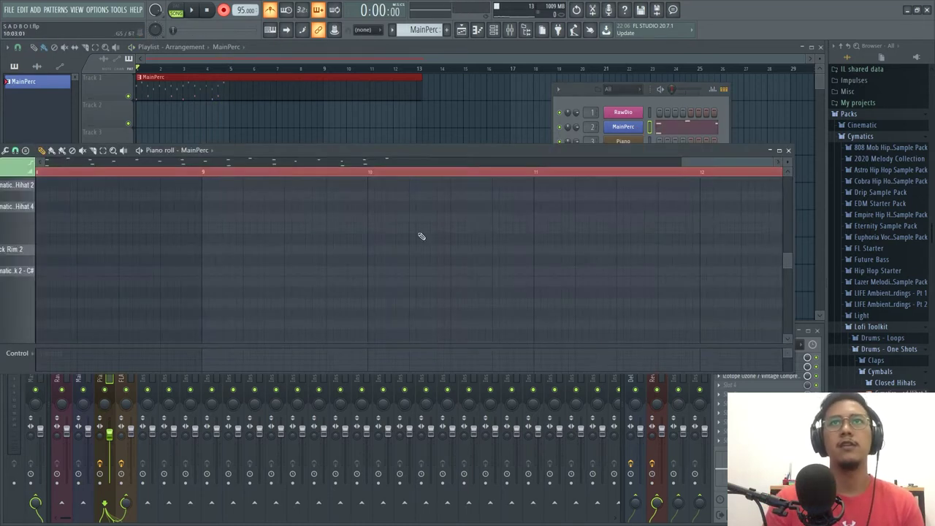
pyautogui.moveTo(733, 188); pyautogui.dragTo(36, 266)
pyautogui.press('F7')
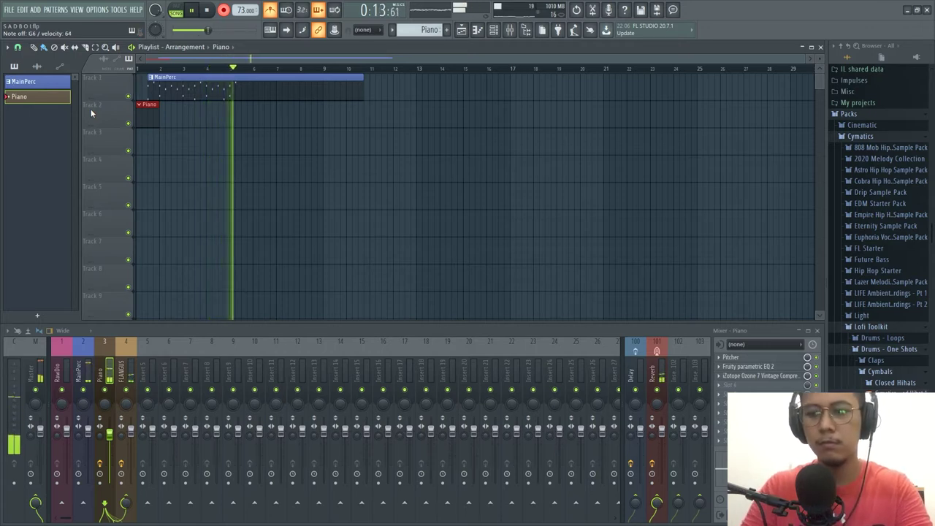
# Step: Finish recording the piano part into the Piano pattern over the drums at 73 BPM
pyautogui.press('space')
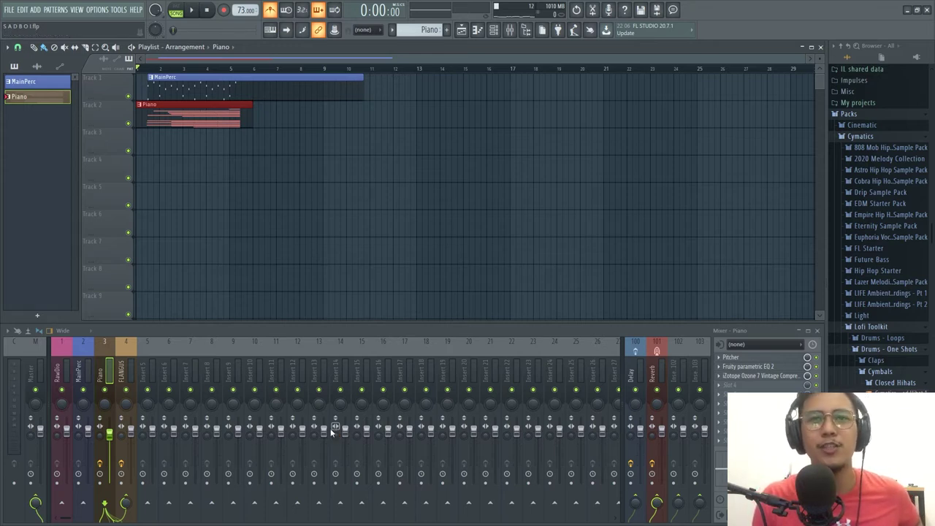
# Step: Move the Piano and FLANGUS mixer tracks to inserts 7 and 8, and route inserts 3 to 5 only to MainPerc
pyautogui.hotkey('alt', 'Right')
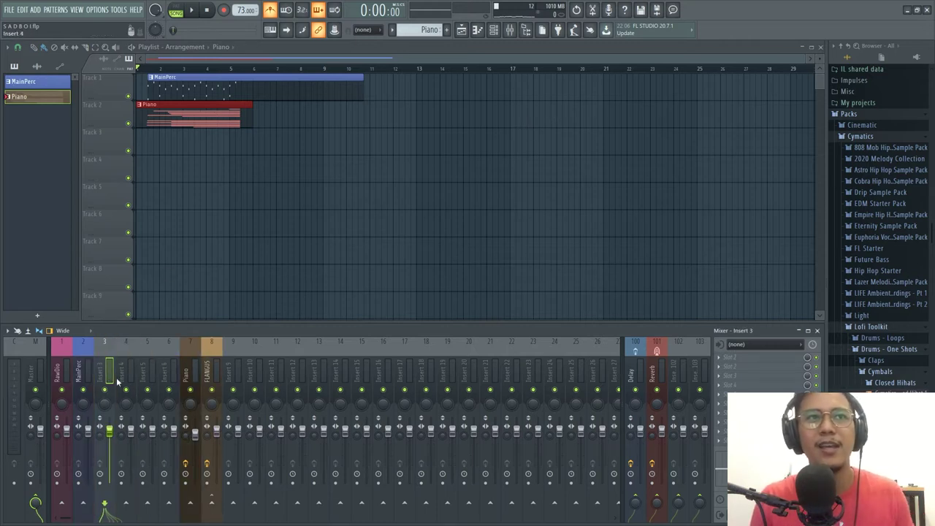
pyautogui.rightClick(82, 503)
pyautogui.click(110, 480)
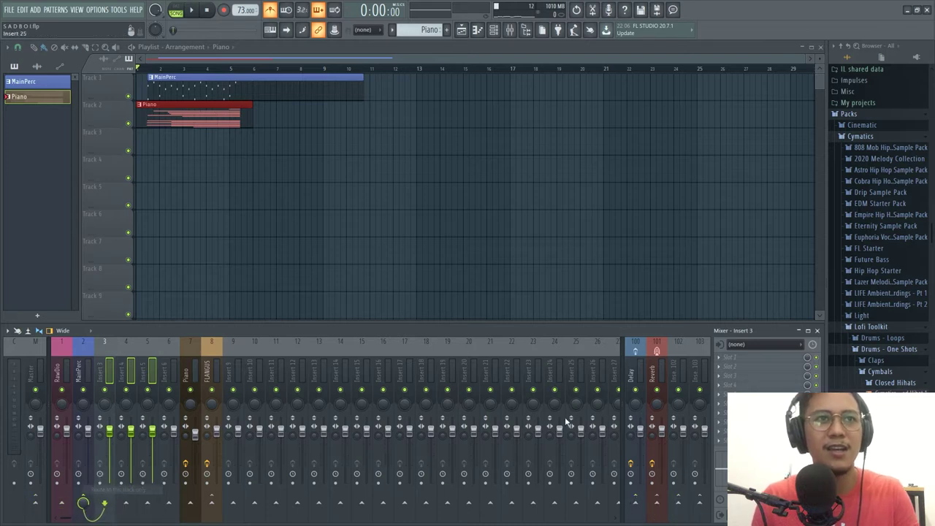
# Step: Shift the Piano and FLANGUS mixer tracks down to inserts 6 and 7, and move FLANGUS back and forth between inserts 7 and 8
pyautogui.click(186, 376)
pyautogui.click(214, 376)
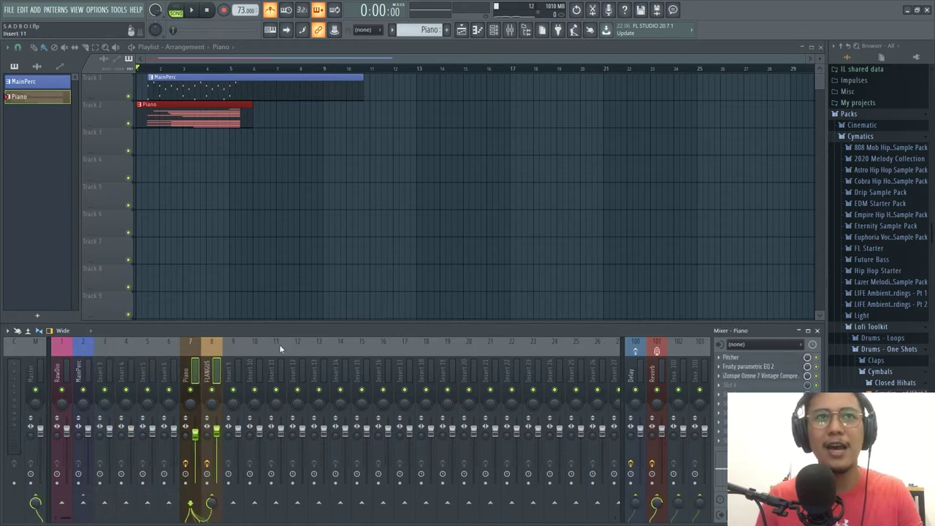
pyautogui.hotkey('alt', 'Left')
pyautogui.click(217, 372)
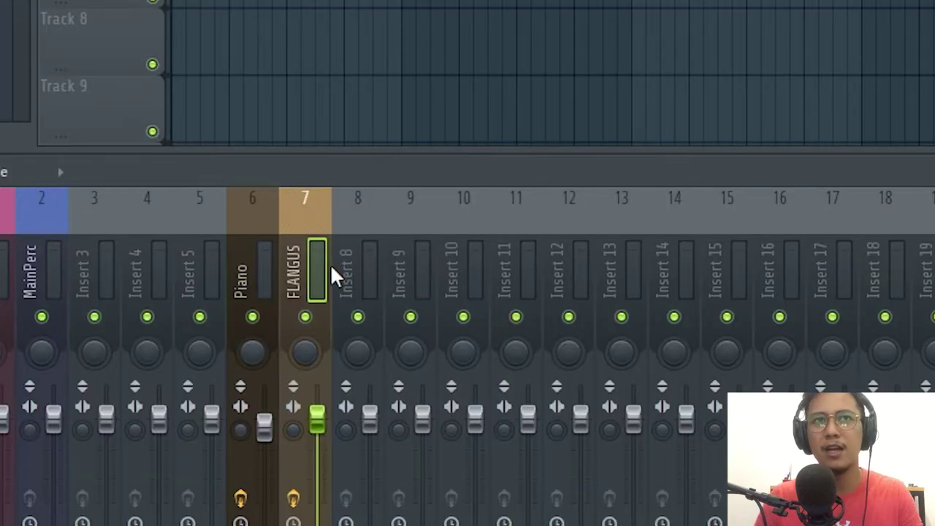
pyautogui.hotkey('alt', 'Right')
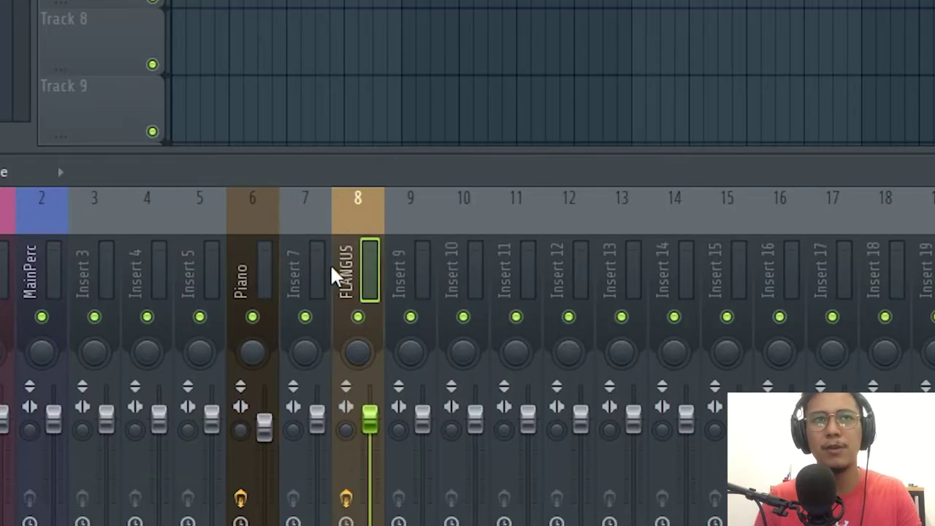
pyautogui.hotkey('alt', 'Left')
pyautogui.hotkey('alt', 'Right')
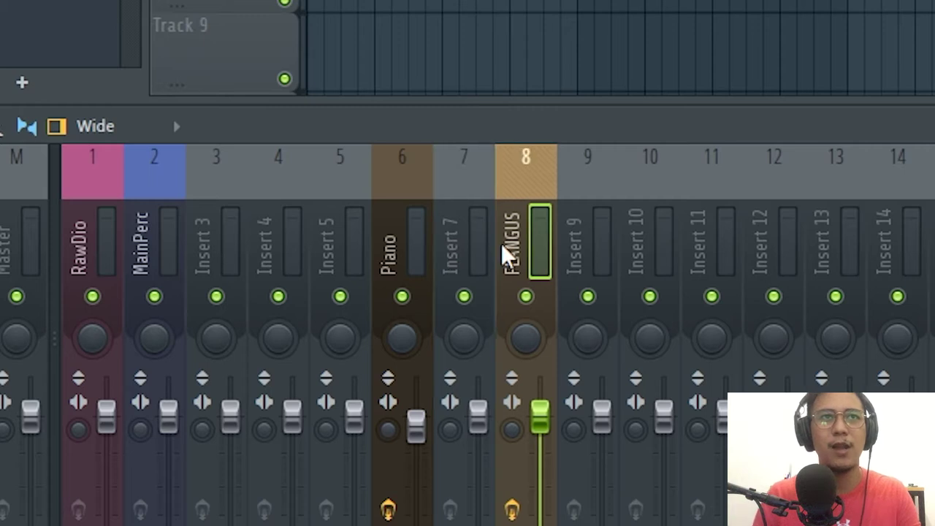
pyautogui.hotkey('alt', 'Left')
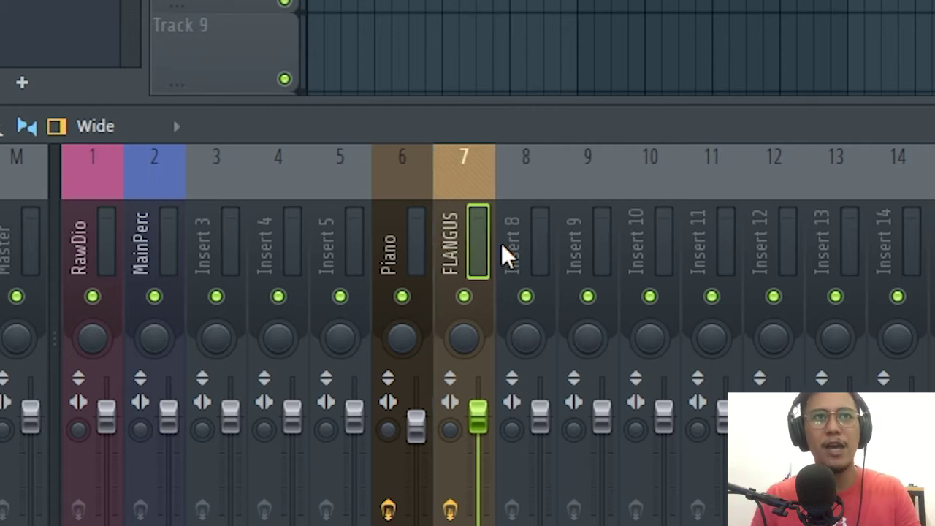
pyautogui.keyDown('ctrl'); pyautogui.click(434, 248); pyautogui.keyUp('ctrl')
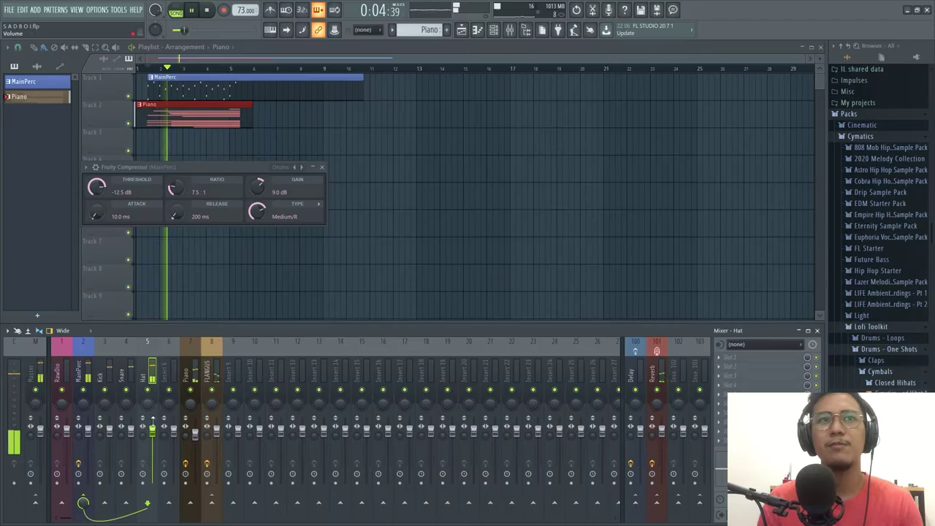
# Step: Load Fruity Compressor into the first effect slot of the Hat mixer track
pyautogui.click(750, 360)
pyautogui.click(578, 21)
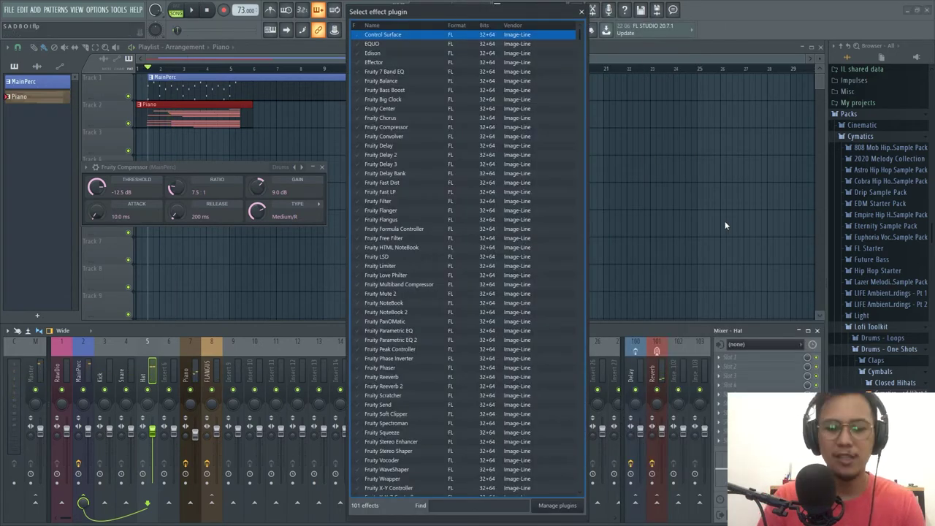
pyautogui.write('compr')
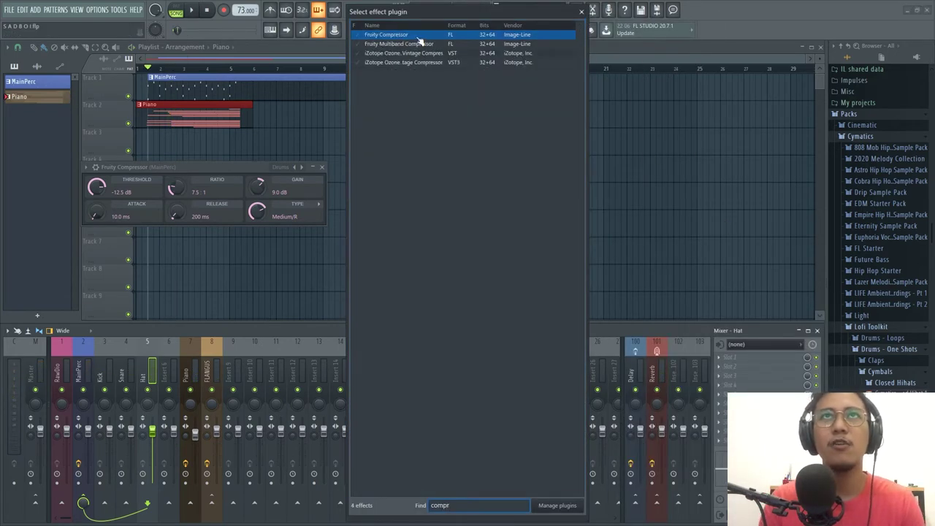
pyautogui.doubleClick(419, 38)
# Step: Adjust the compression type of the Hat track's Fruity Compressor and close the MainPerc compressor
pyautogui.click(13, 91)
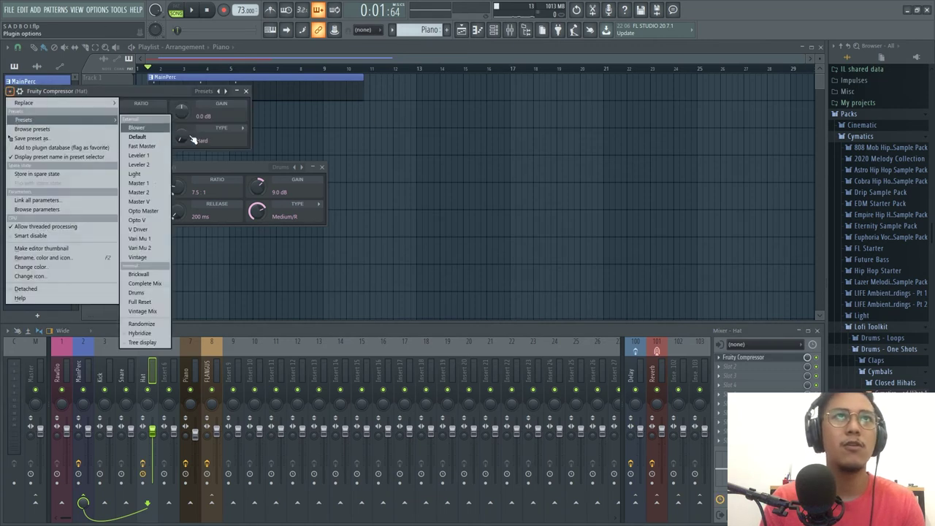
pyautogui.click(222, 130)
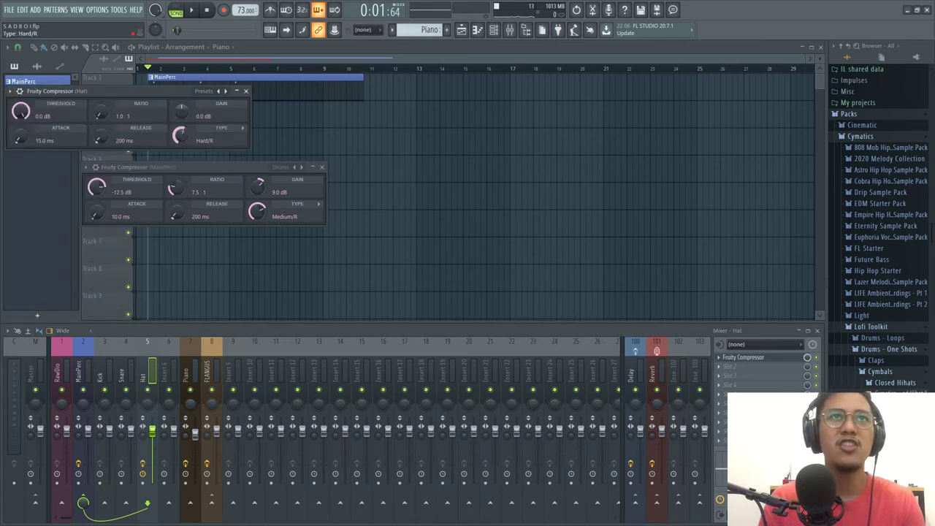
pyautogui.click(322, 167)
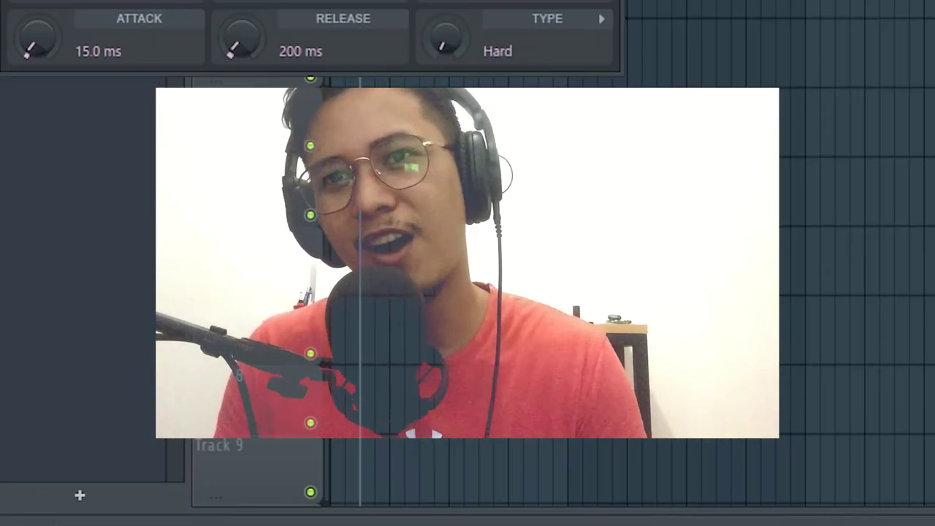
pyautogui.moveTo(446, 38); pyautogui.dragTo(443, 38)
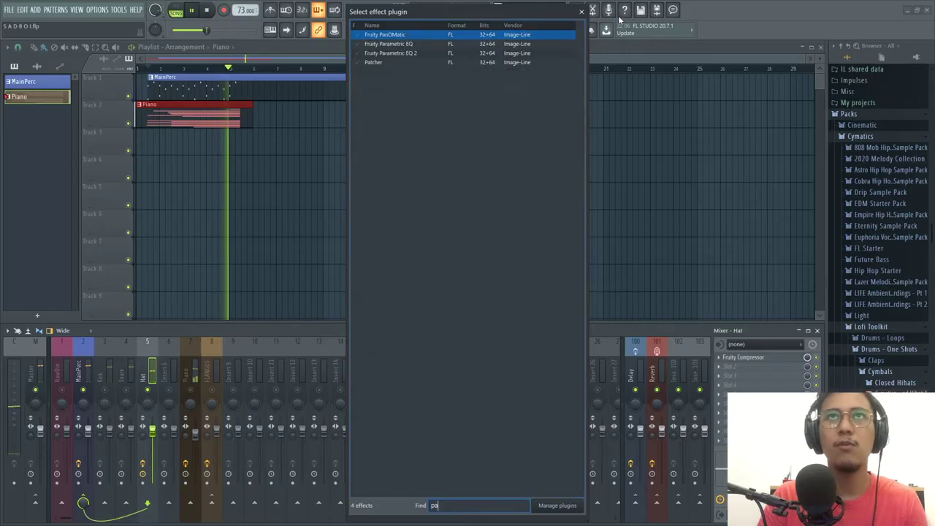
# Step: Load Fruity Parametric EQ 2 on the Hat mixer track, boosting band 6 and making band 7 a low pass to cut the highs
pyautogui.write('ram')
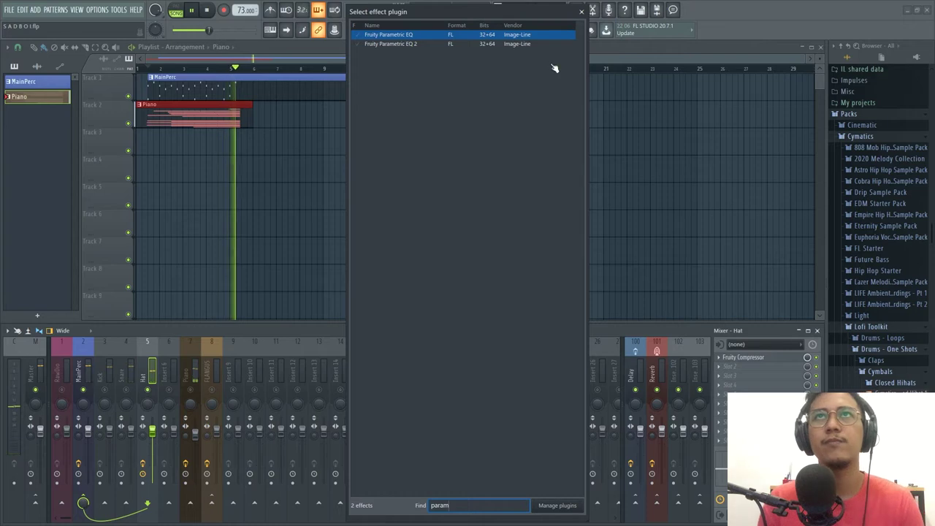
pyautogui.doubleClick(391, 44)
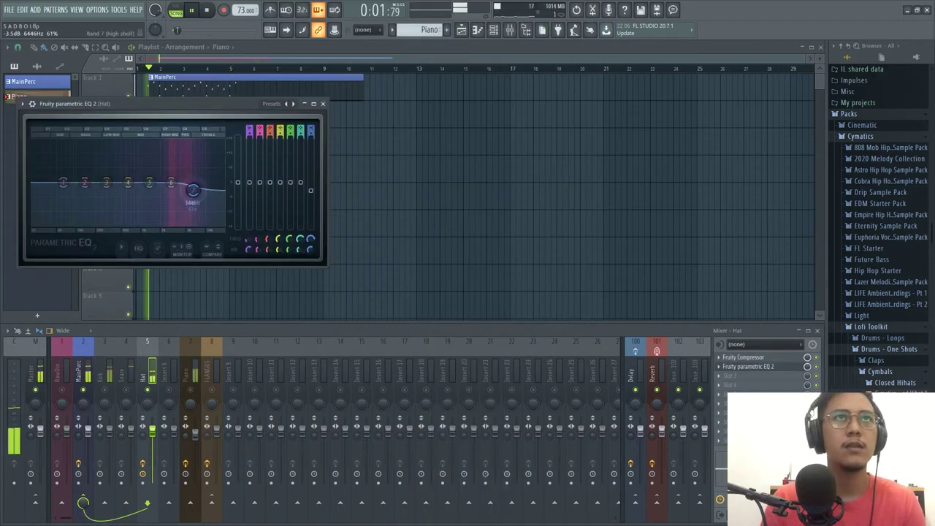
pyautogui.moveTo(193, 191); pyautogui.dragTo(182, 218)
pyautogui.scroll(-2, 167, 168)
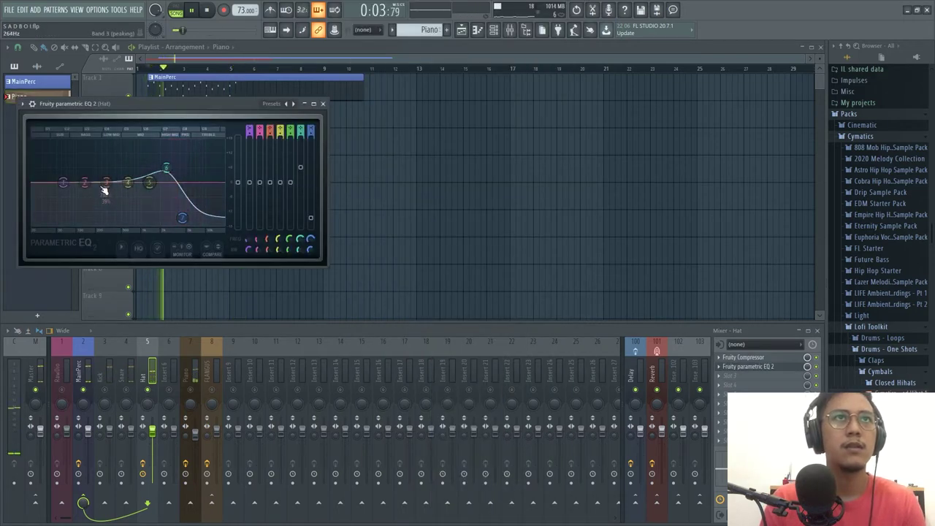
pyautogui.scroll(-3, 309, 130)
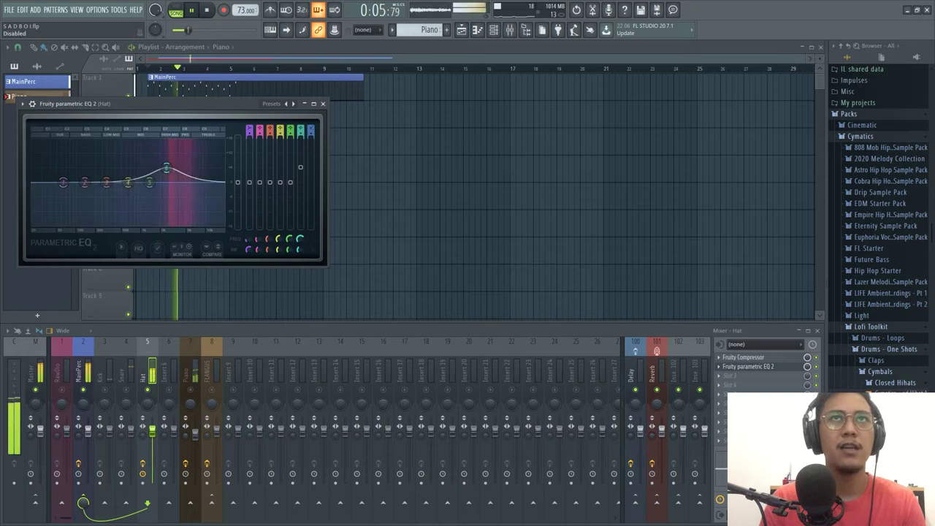
pyautogui.scroll(-4, 310, 132)
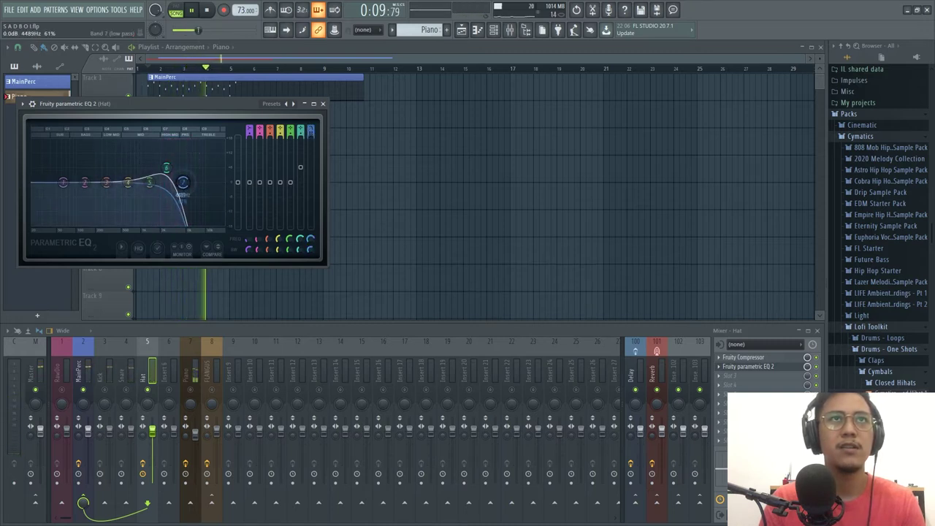
pyautogui.moveTo(185, 192); pyautogui.dragTo(198, 184)
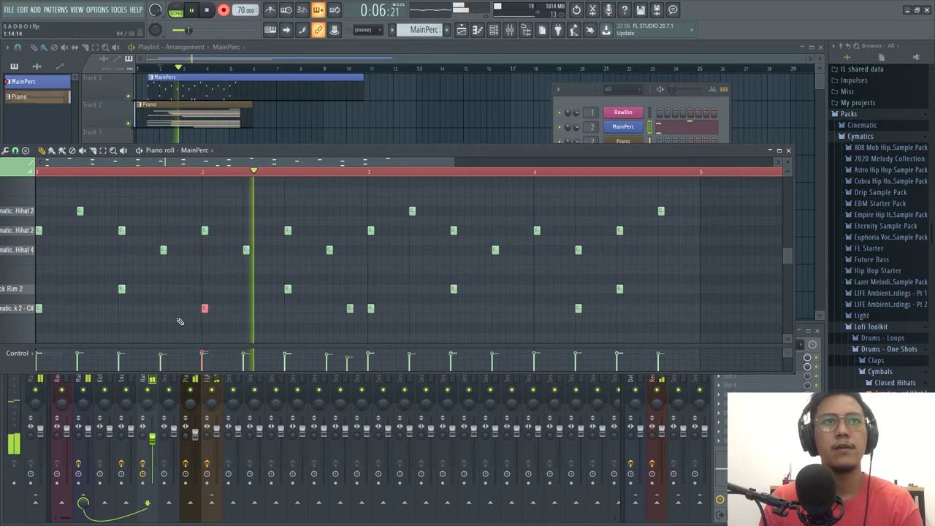
# Step: Check the kick note at bar 2 of the MainPerc pattern and the long chord notes in the Piano pattern
pyautogui.click(205, 308)
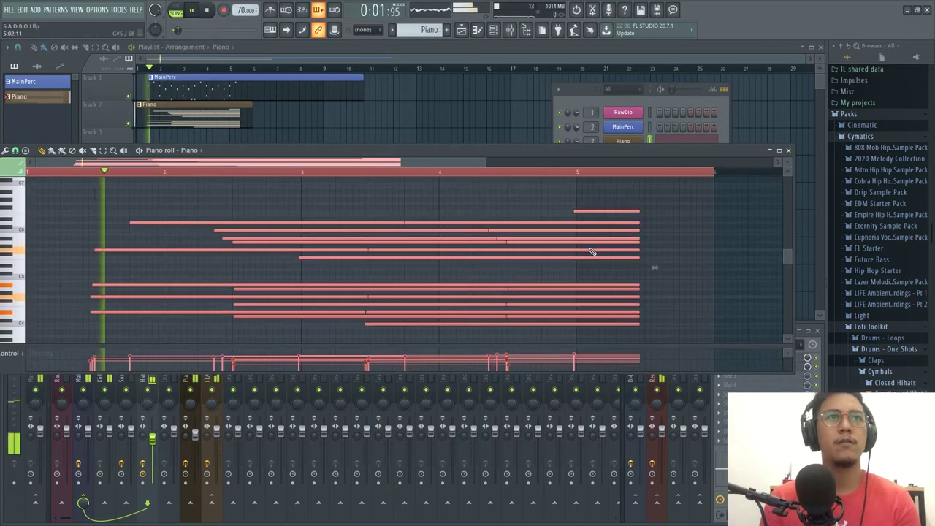
pyautogui.scroll(2, 591, 250)
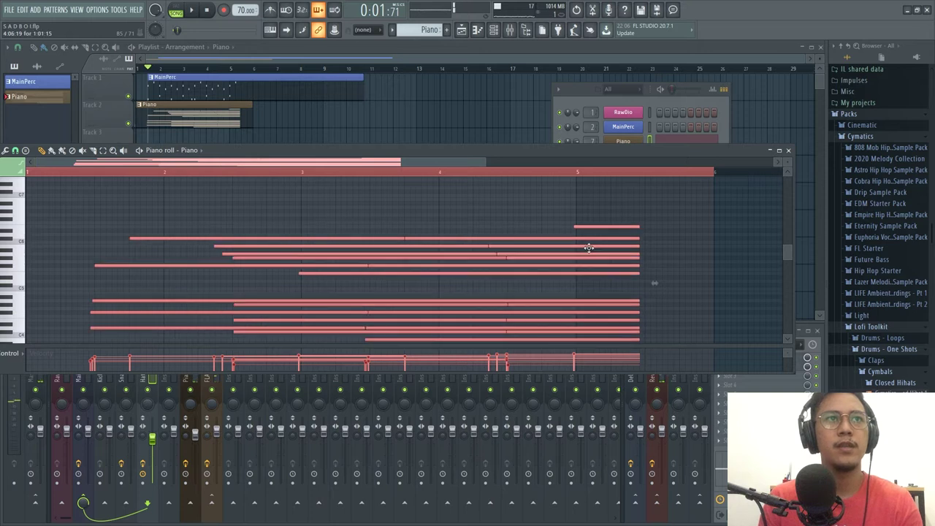
pyautogui.scroll(-1, 589, 247)
pyautogui.press('space')
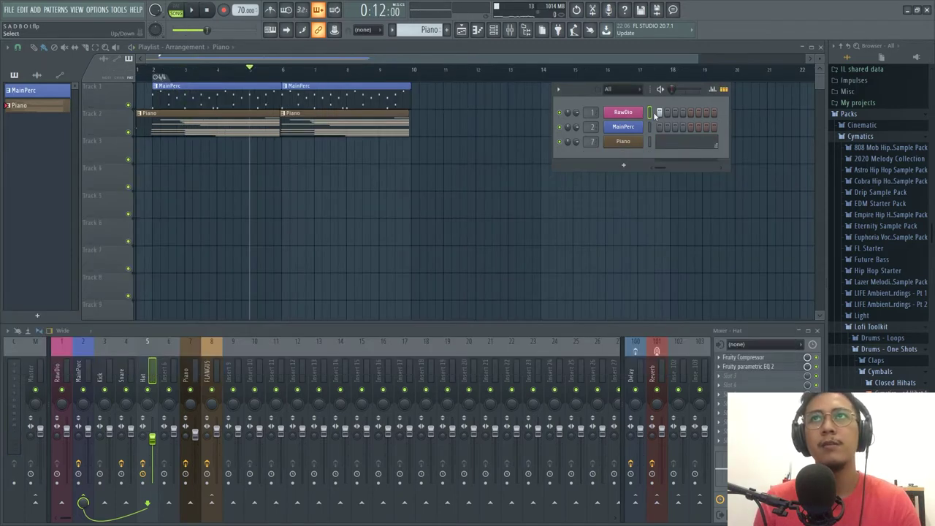
# Step: Look through the recorded sounds on the RawDio FPC pads, close FPC and place the playback position at the start of the clips
pyautogui.click(637, 113)
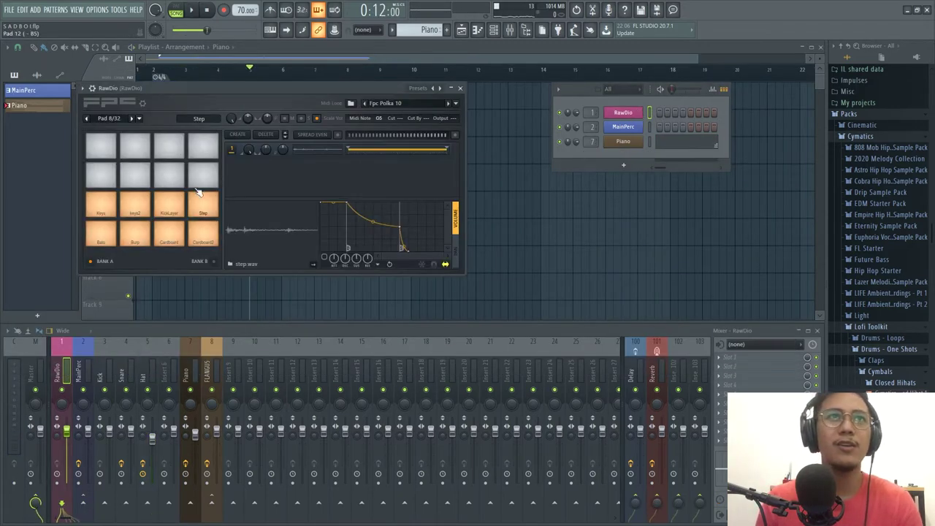
pyautogui.click(460, 89)
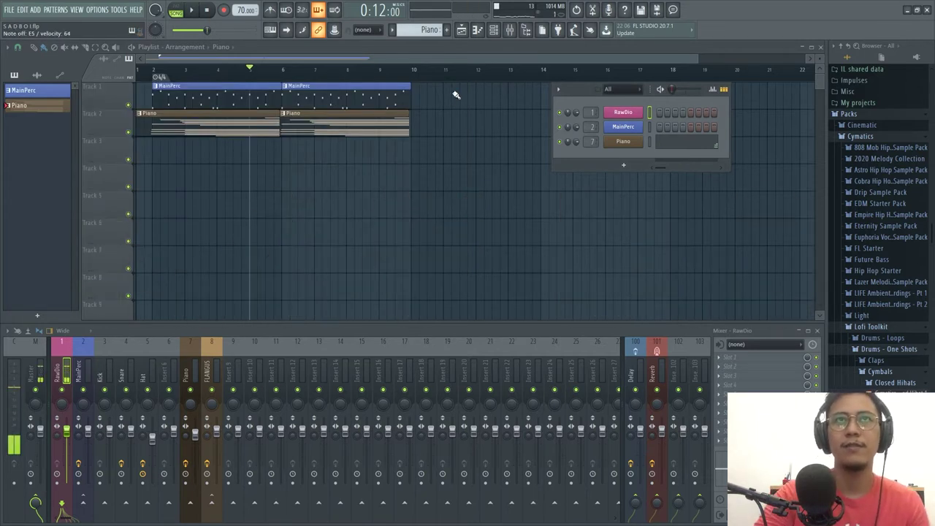
pyautogui.click(152, 67)
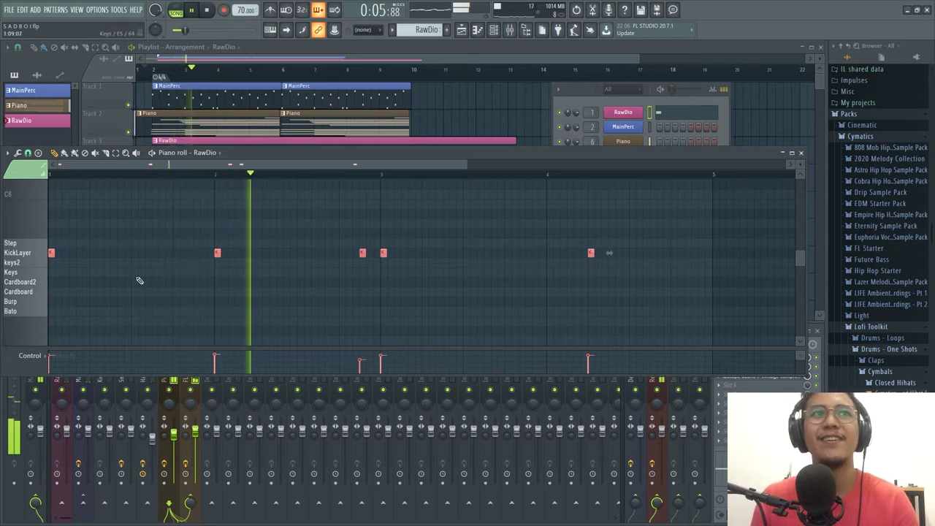
# Step: Add a Step hit followed by a Bato hit around the middle of each of bars 1 to 3 in the RawDio pattern
pyautogui.press('space')
pyautogui.press('space')
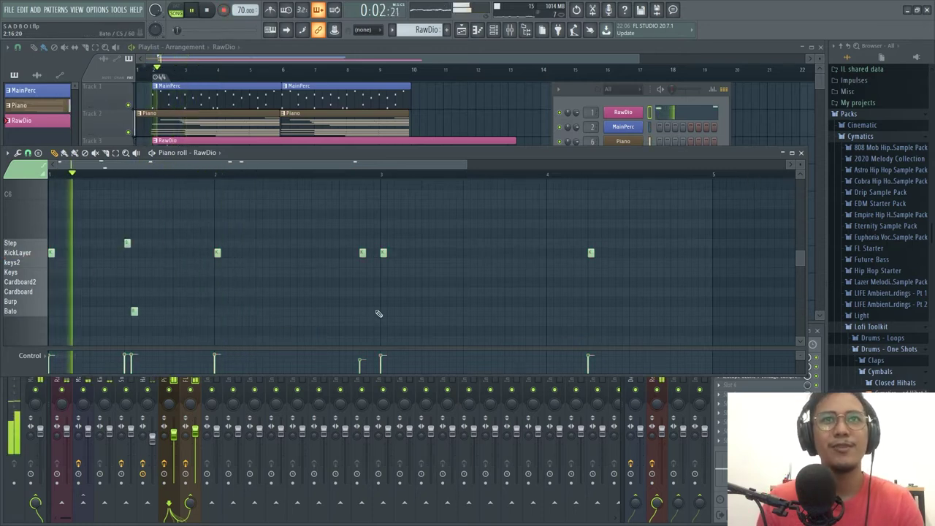
pyautogui.click(294, 242)
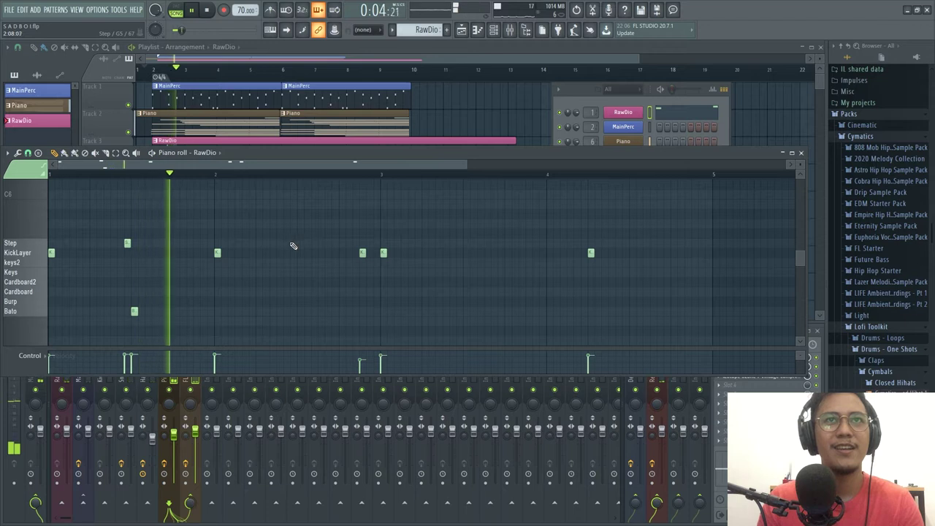
pyautogui.click(300, 311)
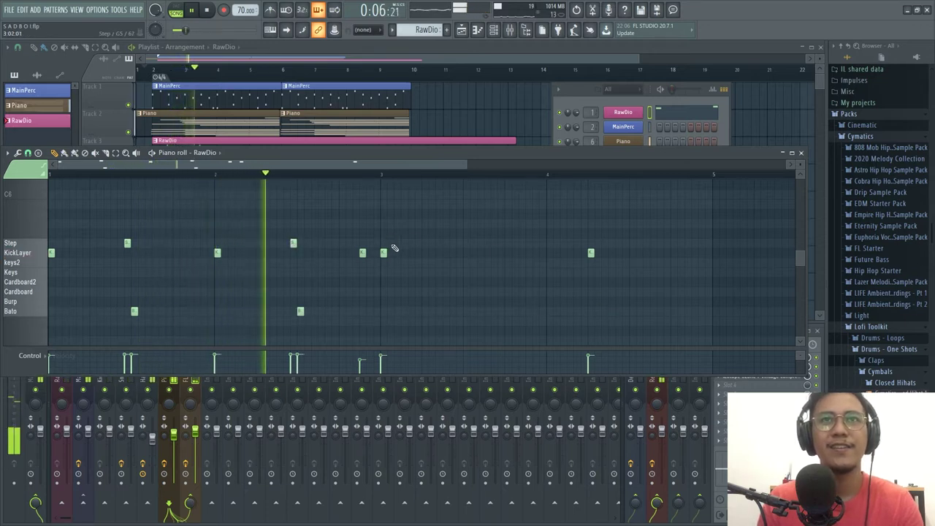
pyautogui.click(457, 243)
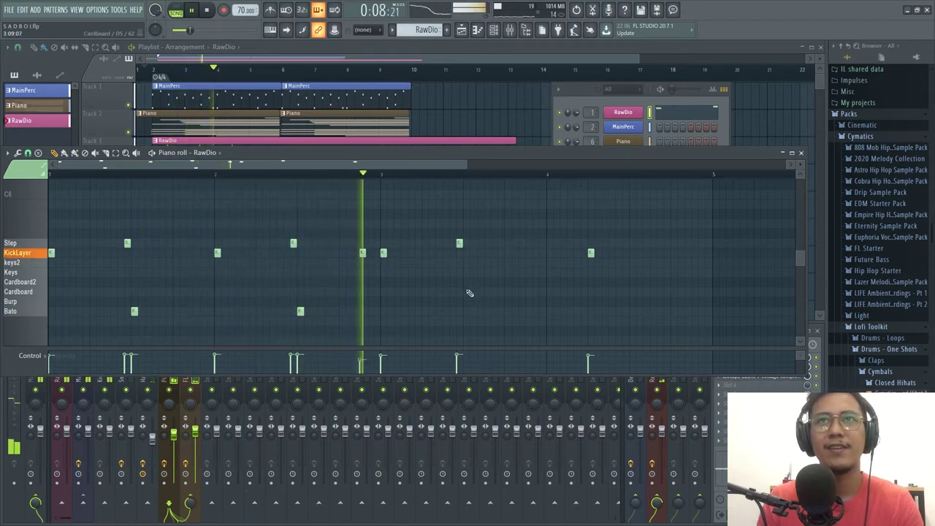
pyautogui.click(463, 315)
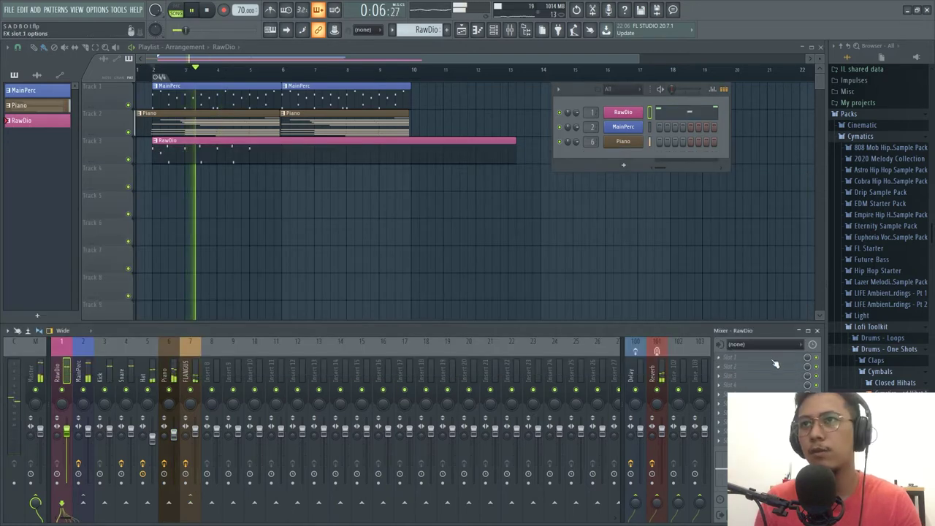
# Step: Load Fruity Parametric EQ 2 into the first effect slot of the RawDio mixer track
pyautogui.click(723, 320)
pyautogui.moveTo(738, 316)
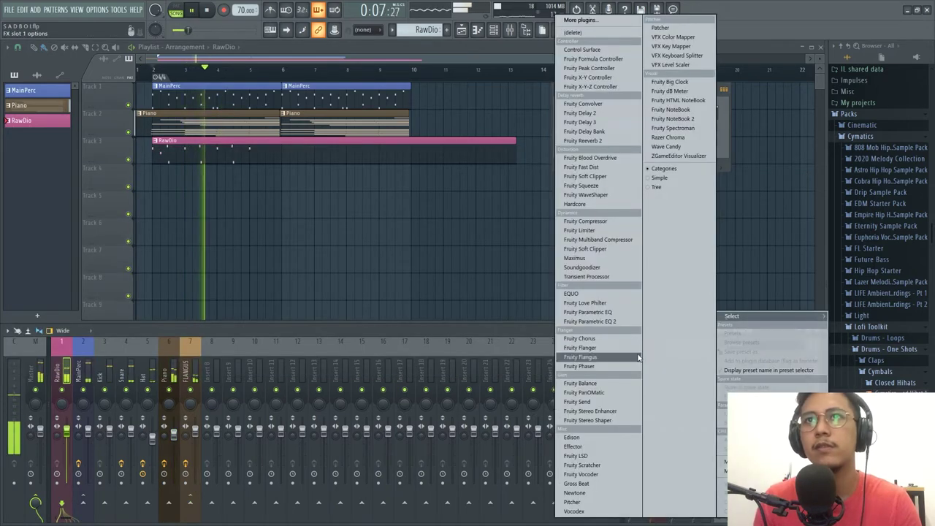
pyautogui.click(616, 322)
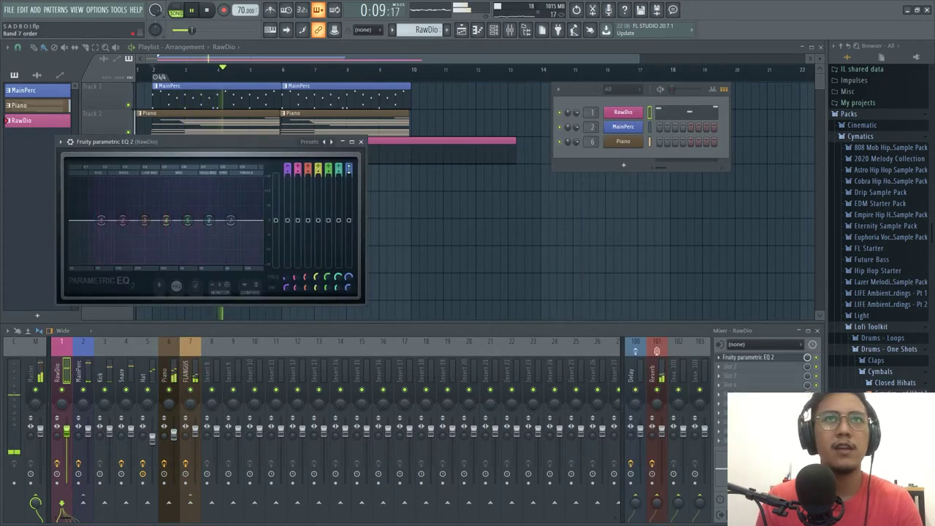
# Step: Make band 7 of the RawDio EQ a steep low pass with a lowered cutoff, and slightly boost band 5
pyautogui.scroll(-4, 349, 168)
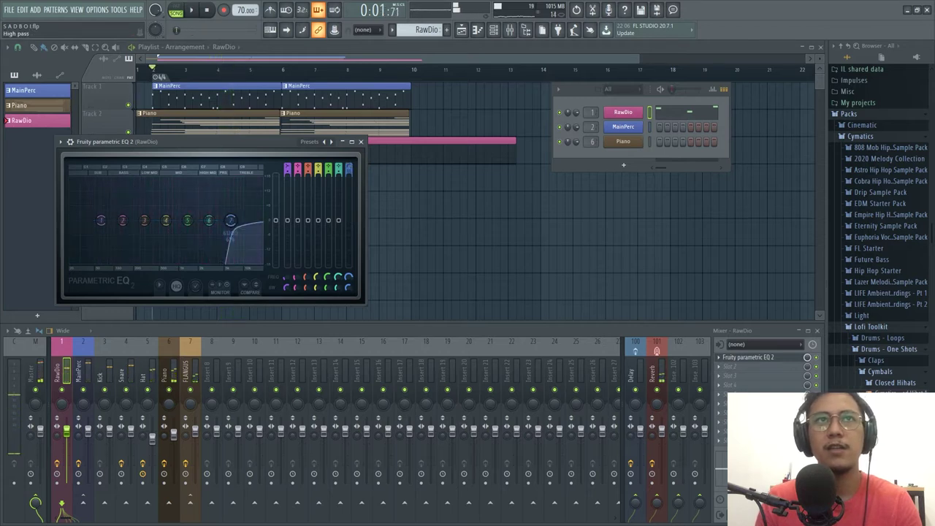
pyautogui.scroll(-1, 348, 167)
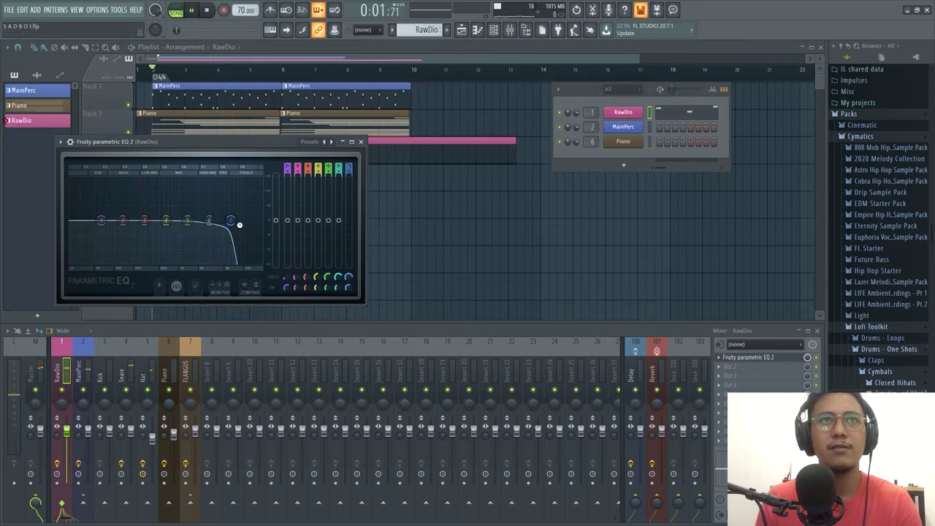
pyautogui.moveTo(239, 224); pyautogui.dragTo(219, 221)
pyautogui.press('space')
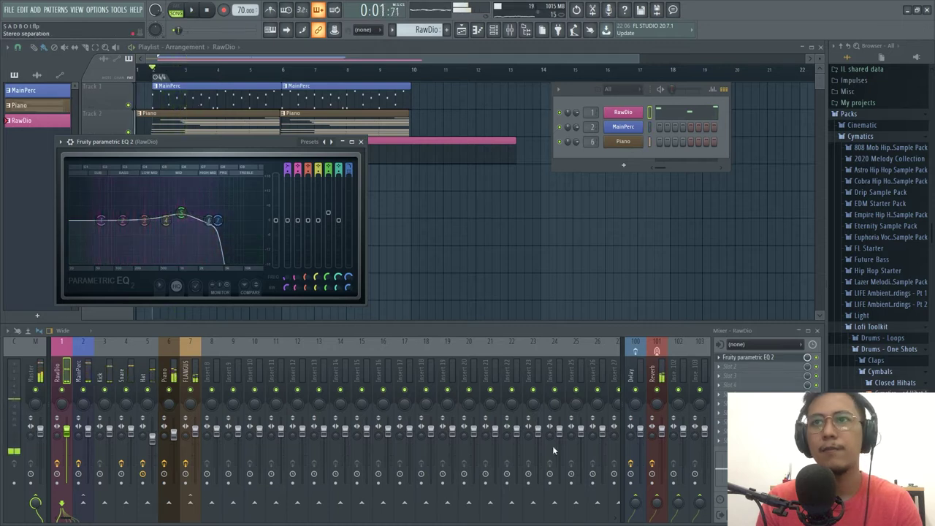
pyautogui.press('space')
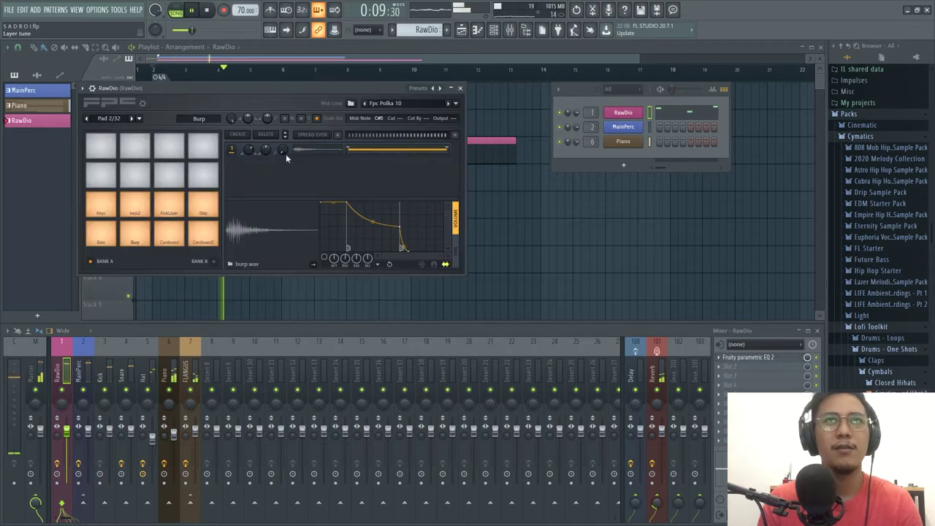
# Step: Adjust the layer tuning of the Burp pad in RawDio's FPC, and play back the RawDio pattern with the other tracks
pyautogui.moveTo(289, 152)
pyautogui.mouseDown()
pyautogui.moveTo(290, 173)
pyautogui.moveTo(284, 151)
pyautogui.mouseUp()
pyautogui.press('space')
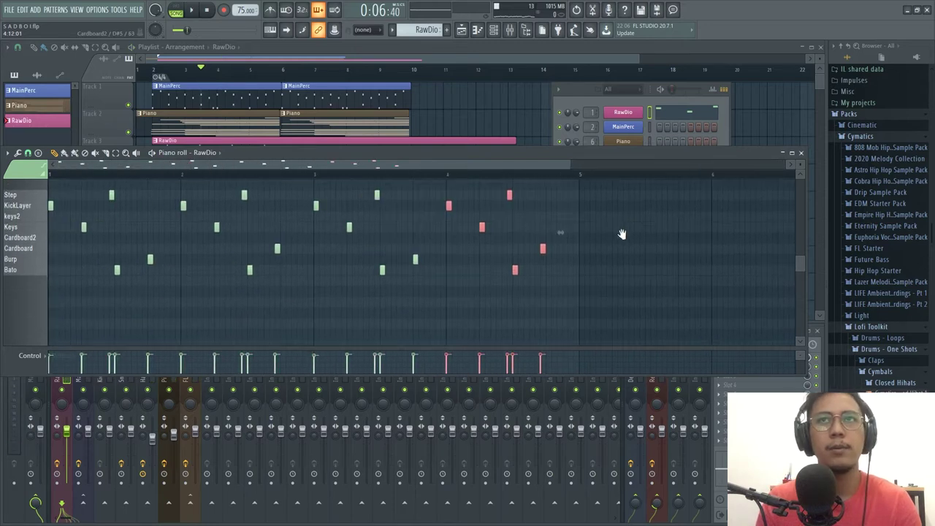
pyautogui.press('space')
pyautogui.scroll(3, 414, 167)
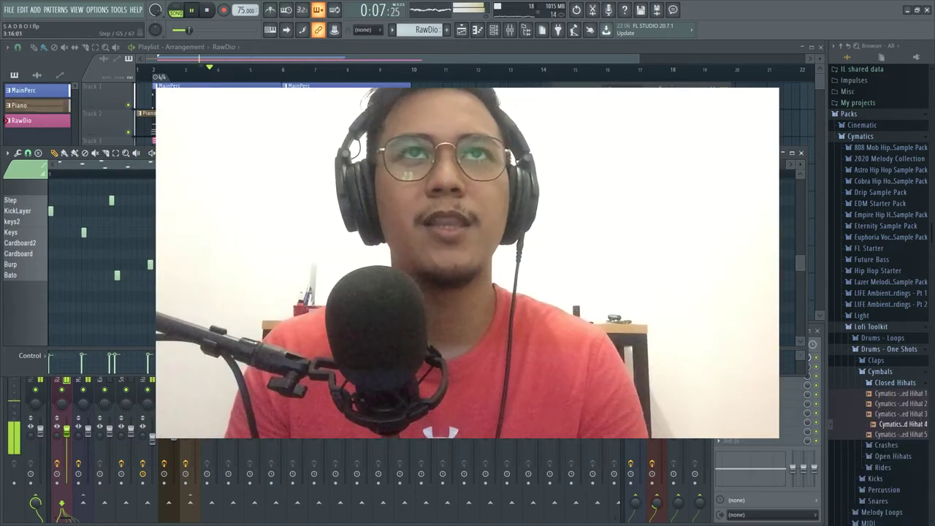
# Step: Trim the RawDio clip to end at bar 6, move both Piano clips below it, and shift the clips up toward MainPerc
pyautogui.click(504, 126)
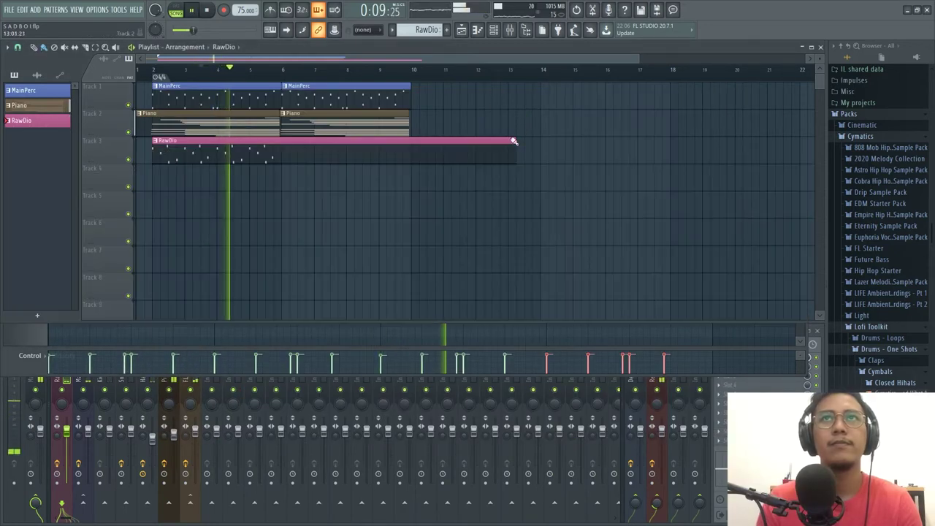
pyautogui.moveTo(514, 153); pyautogui.dragTo(164, 177)
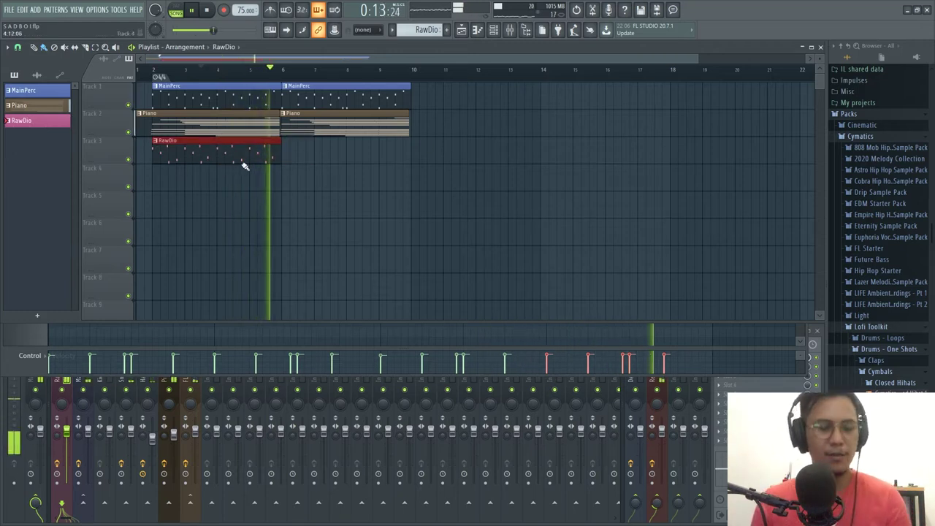
pyautogui.moveTo(426, 111); pyautogui.dragTo(165, 135)
pyautogui.hotkey('shift', 'Down')
pyautogui.hotkey('shift', 'Down')
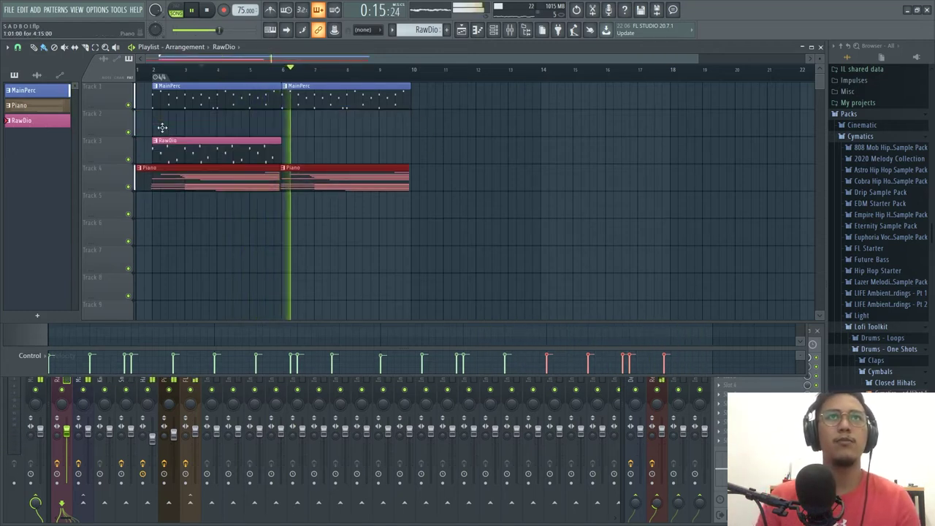
pyautogui.moveTo(448, 110); pyautogui.dragTo(94, 283)
pyautogui.hotkey('shift', 'Up')
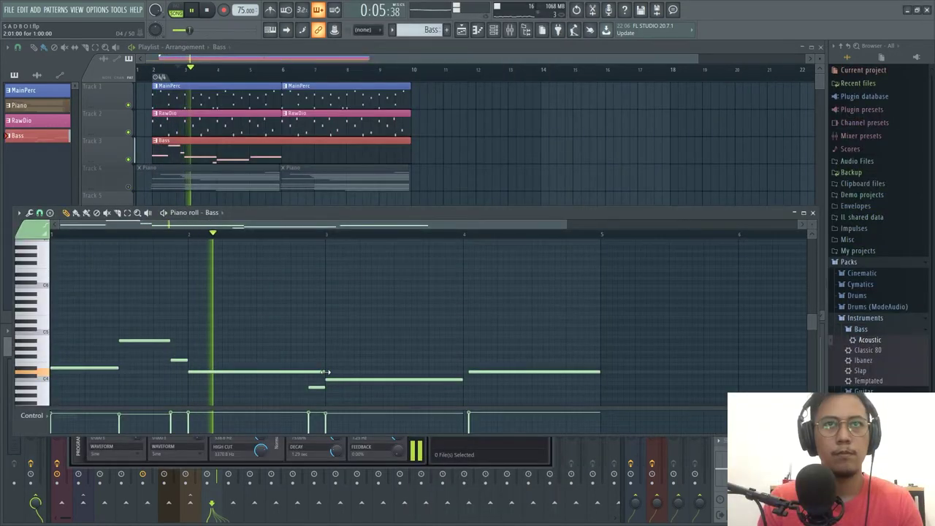
# Step: Shorten the bass note starting at bar 2 so it ends where the short note before bar 3 begins
pyautogui.moveTo(325, 372); pyautogui.dragTo(307, 372)
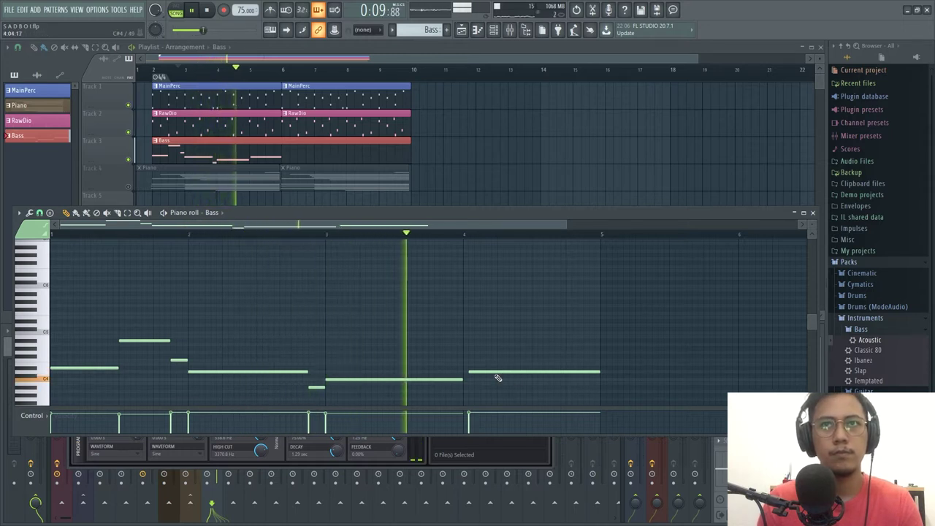
pyautogui.press('space')
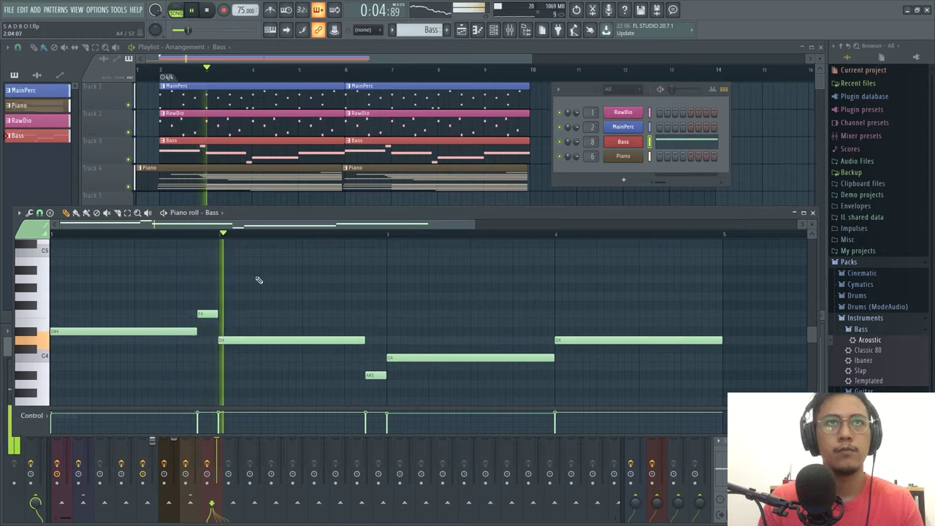
# Step: Delete the short F4 bass note before bar 2, extend the D#4 note to bar 2, and replay the bass line
pyautogui.rightClick(209, 314)
pyautogui.moveTo(196, 332); pyautogui.dragTo(217, 335)
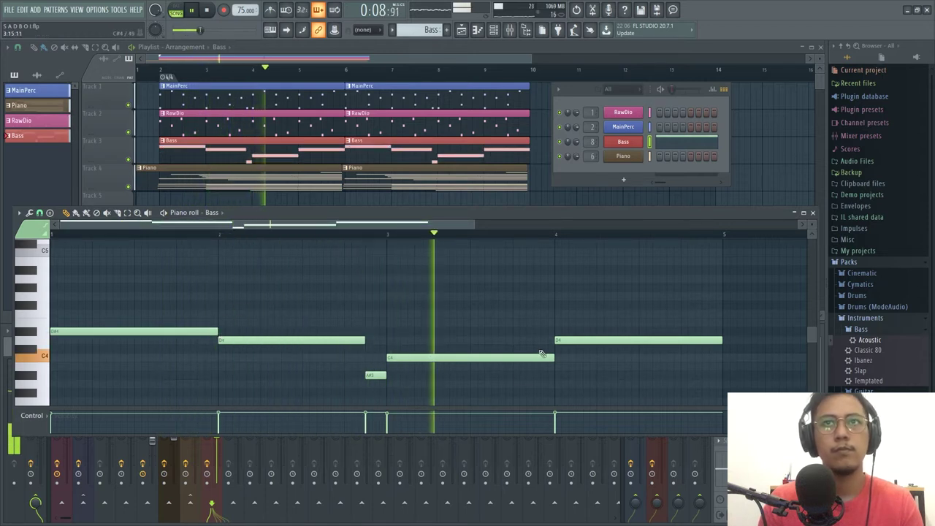
pyautogui.click(177, 233)
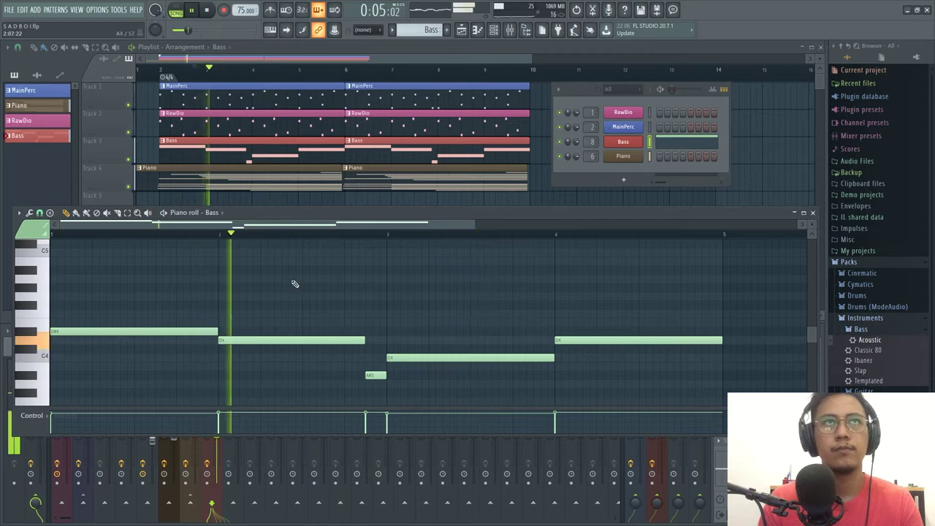
pyautogui.keyDown('ctrl'); pyautogui.scroll(-1, 470, 313); pyautogui.keyUp('ctrl')
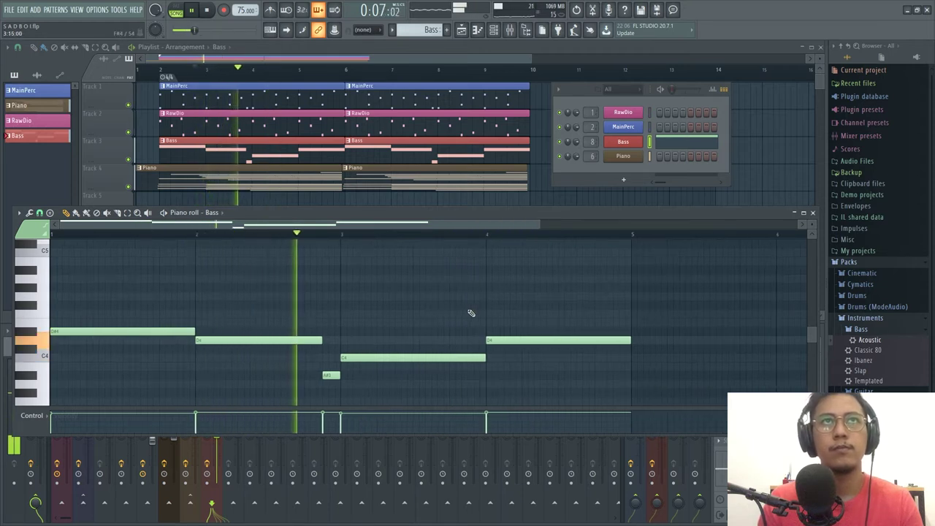
pyautogui.keyDown('ctrl'); pyautogui.scroll(1, 471, 313); pyautogui.keyUp('ctrl')
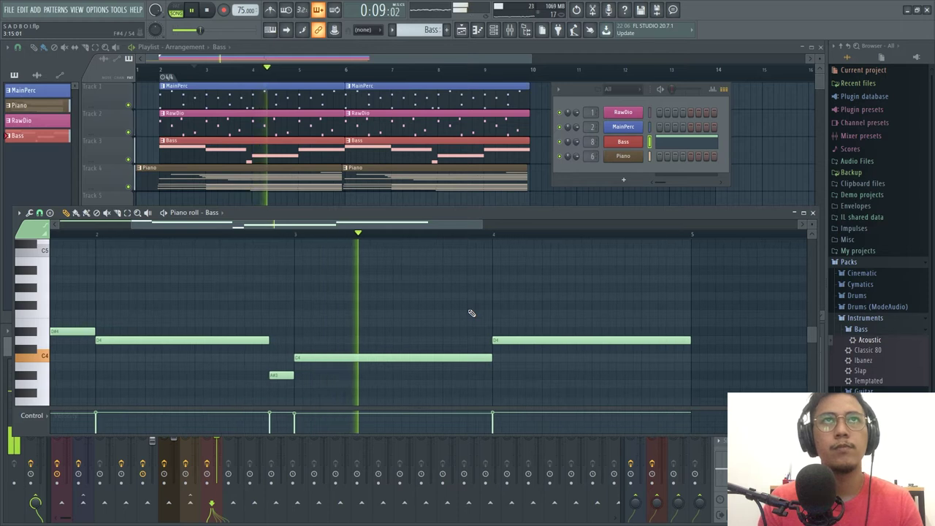
# Step: Listen to the bass line together with the other tracks past bar 6, following its notes in the piano roll
pyautogui.keyDown('ctrl'); pyautogui.scroll(-1, 471, 314); pyautogui.keyUp('ctrl')
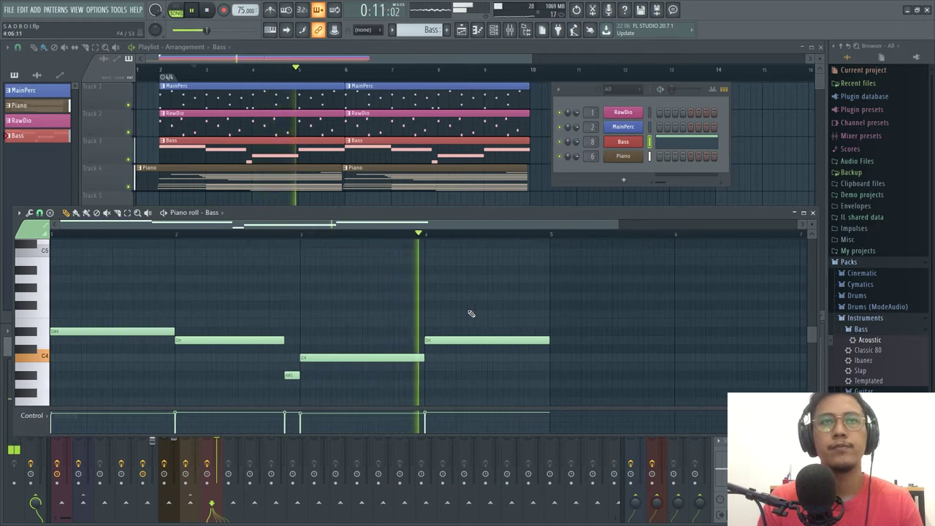
pyautogui.keyDown('ctrl'); pyautogui.scroll(-1, 471, 313); pyautogui.keyUp('ctrl')
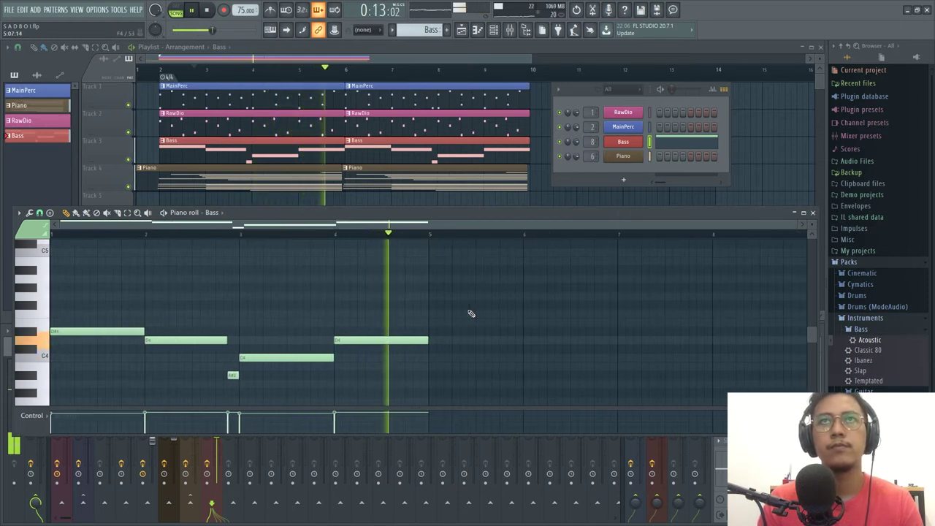
pyautogui.keyDown('ctrl'); pyautogui.scroll(1, 471, 314); pyautogui.keyUp('ctrl')
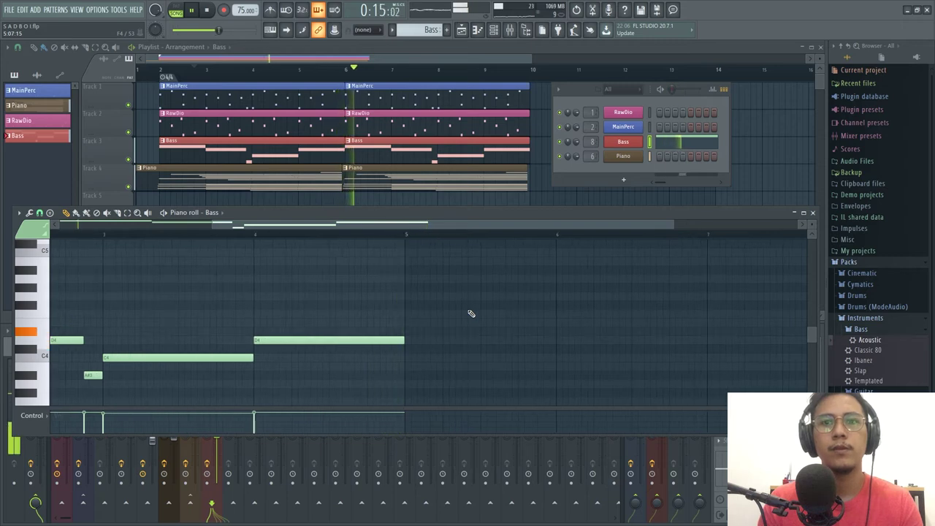
pyautogui.press('space')
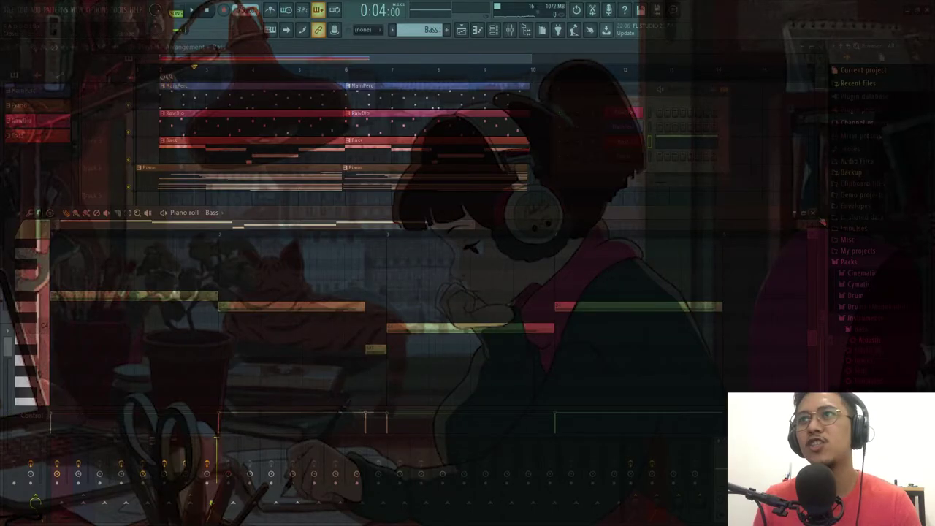
# Step: Browse the LoFi, Cinematic and Cymatics packs and preview Cymatics - Drip Closed Hihat 2 from the Drip Sample Pack
pyautogui.press('F9')
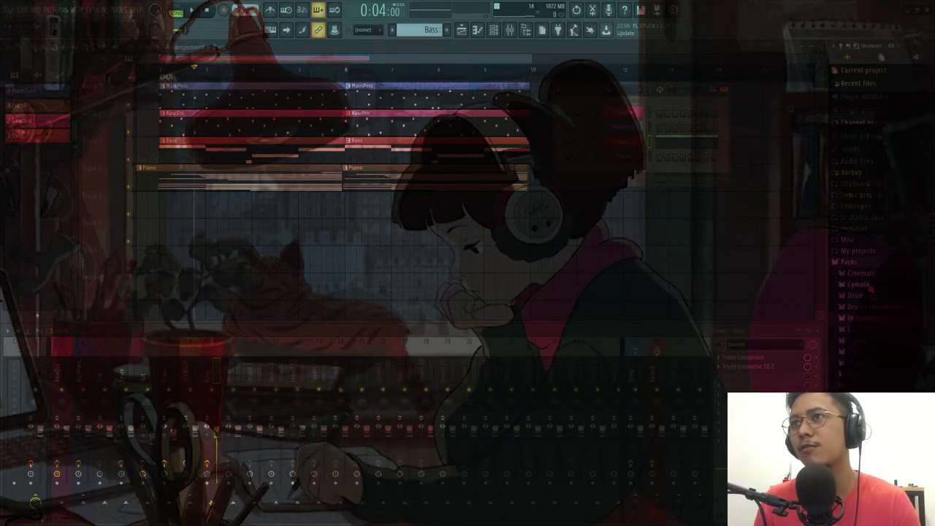
pyautogui.scroll(-3, 903, 358)
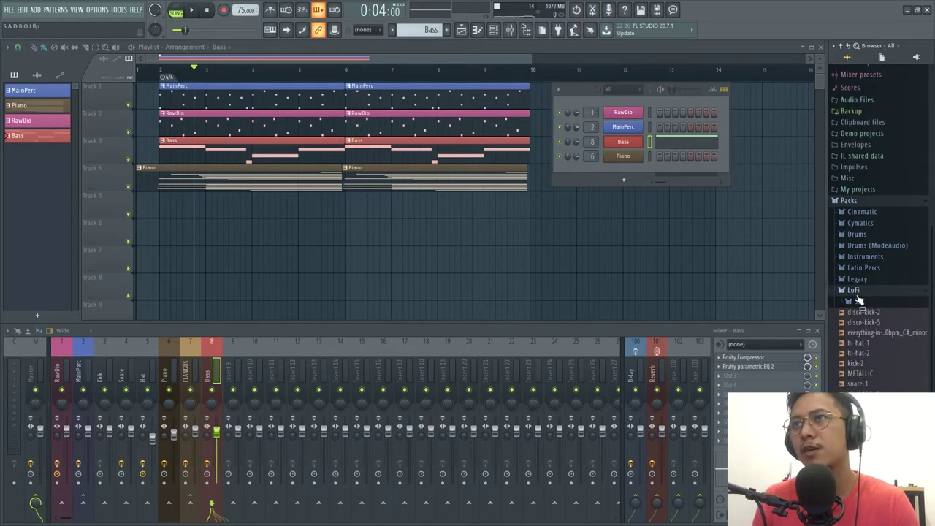
pyautogui.click(858, 302)
pyautogui.click(859, 302)
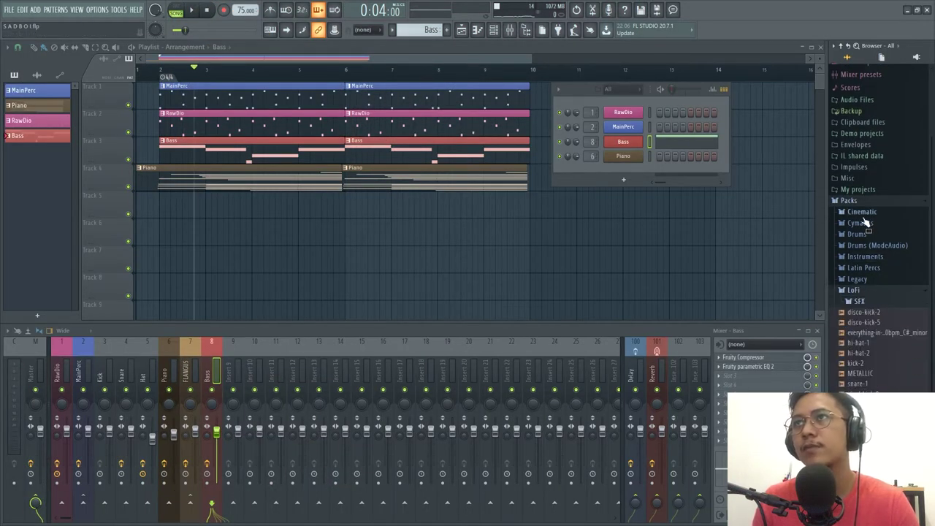
pyautogui.click(866, 212)
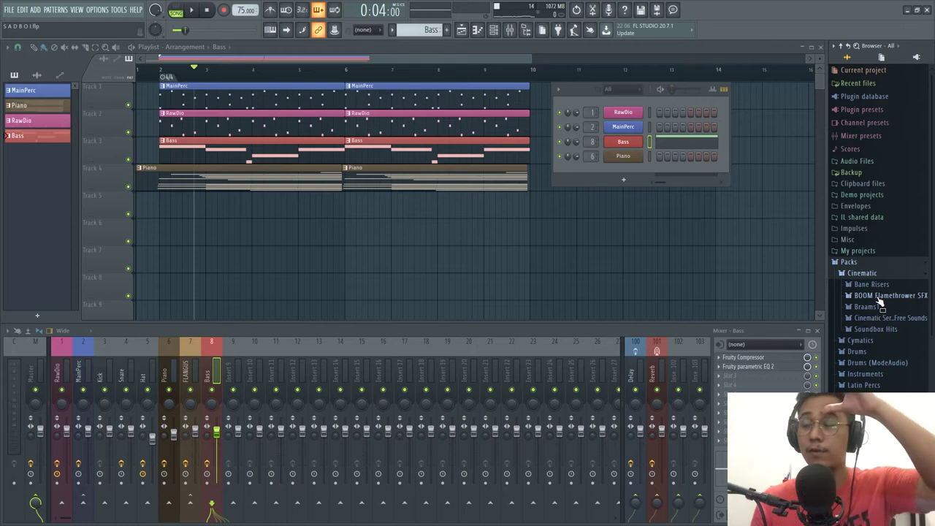
pyautogui.click(878, 340)
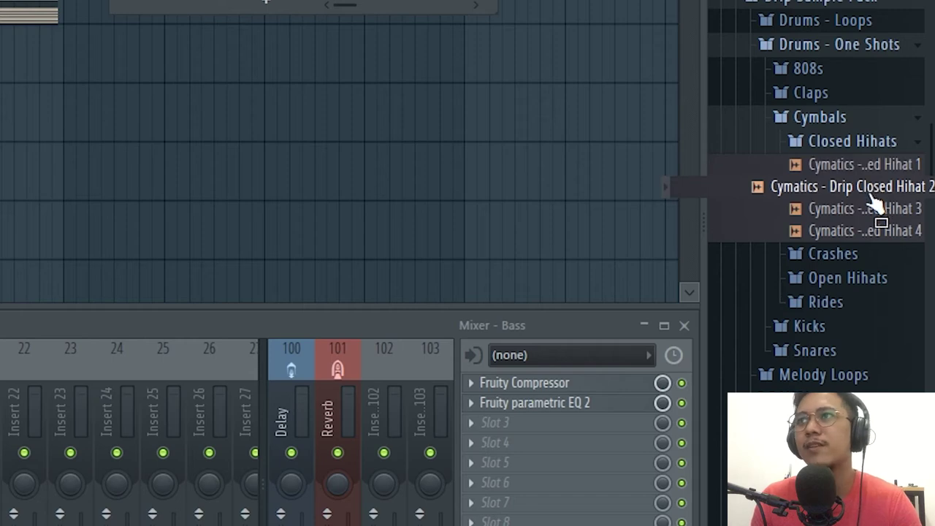
pyautogui.click(819, 192)
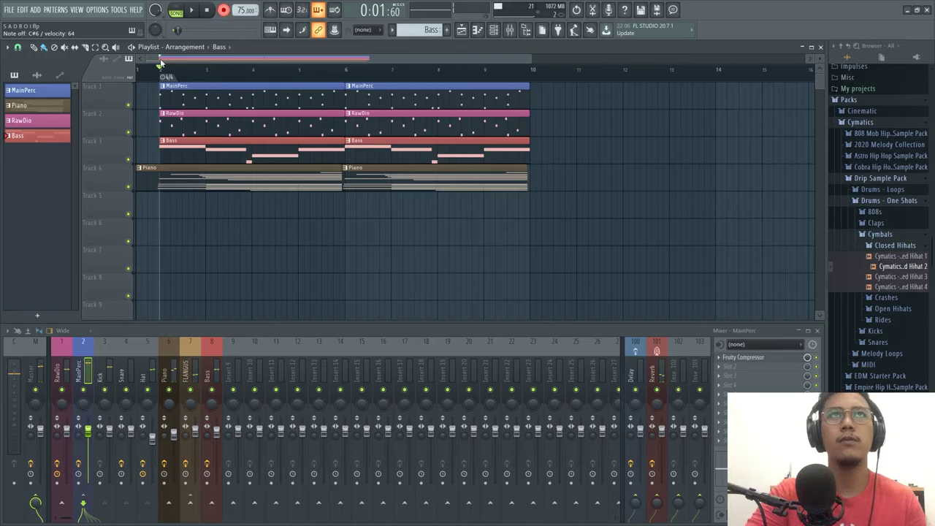
# Step: Nudge the first Stick Rim 2 note of MainPerc slightly ahead of the grid and the second one slightly behind it
pyautogui.press('space')
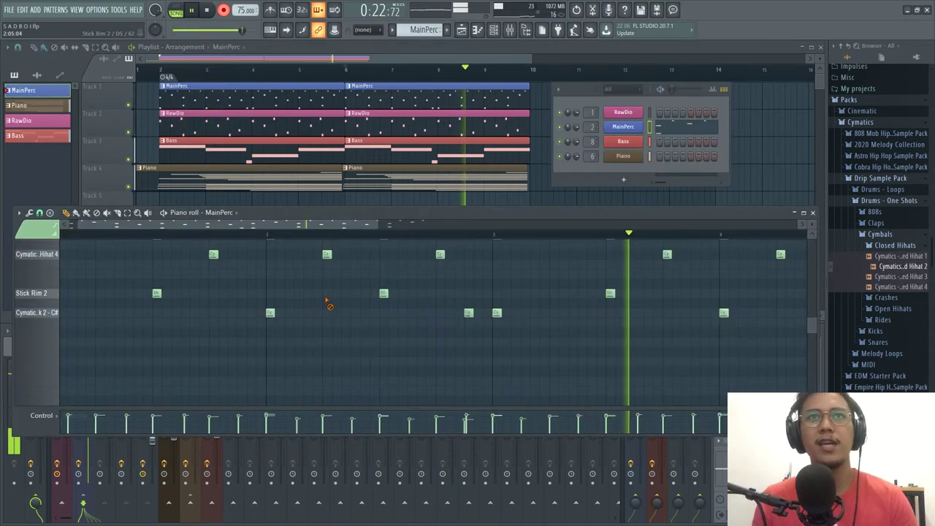
pyautogui.press('space')
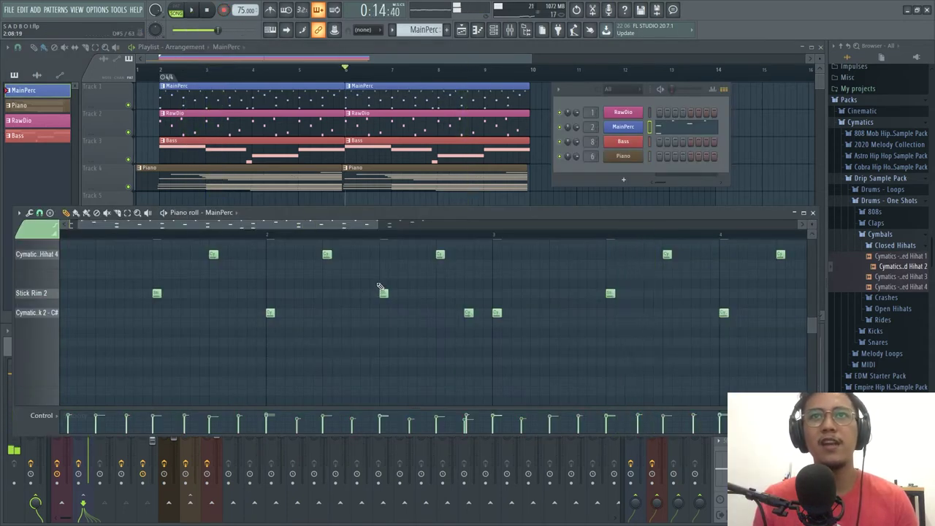
pyautogui.click(488, 293)
pyautogui.scroll(3, 472, 298)
pyautogui.scroll(-1, 511, 303)
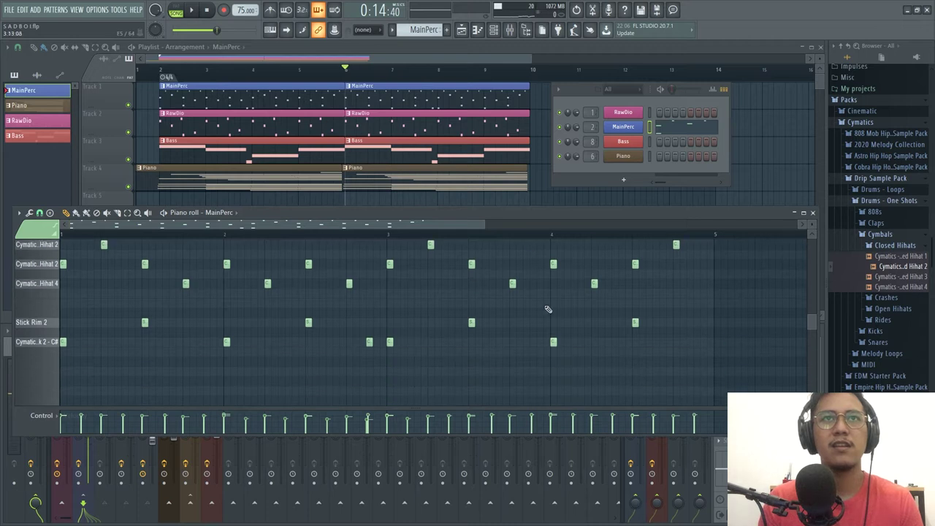
pyautogui.moveTo(730, 318); pyautogui.dragTo(122, 307)
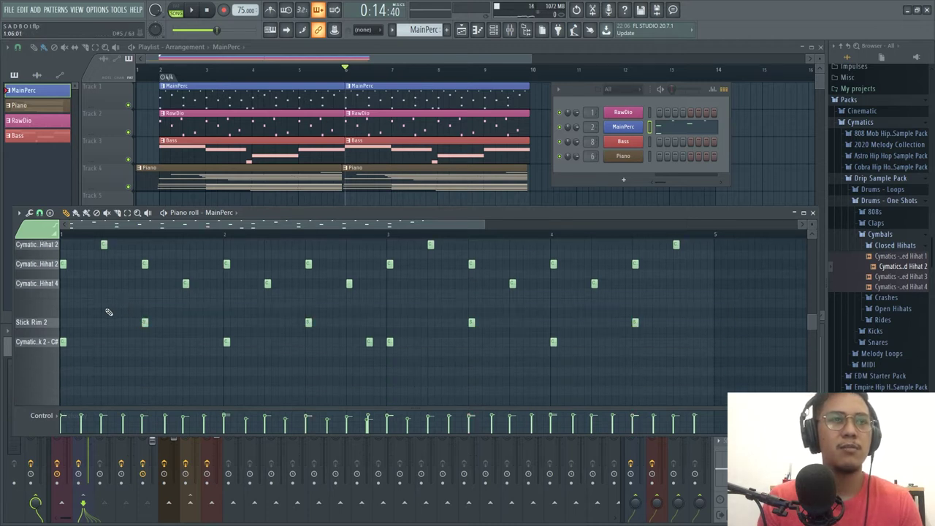
pyautogui.scroll(3, 108, 312)
pyautogui.click(177, 322)
pyautogui.scroll(2, 197, 330)
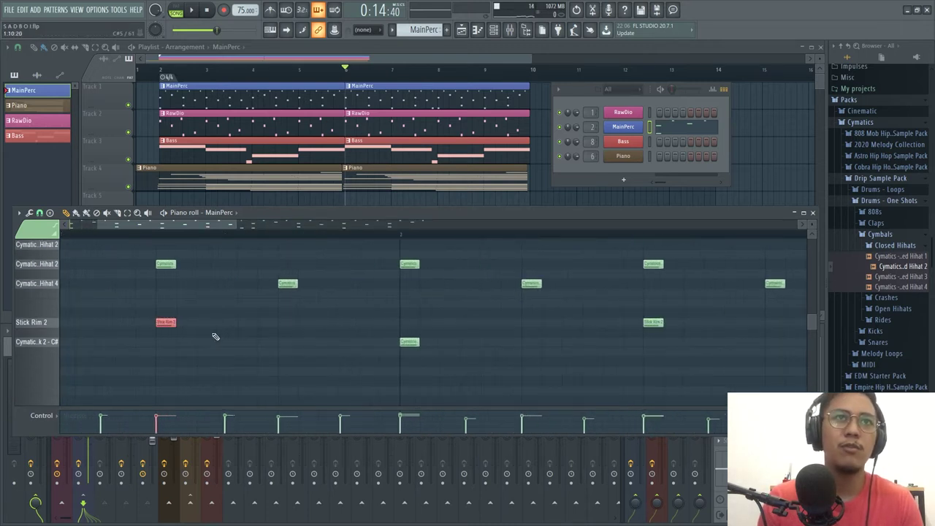
pyautogui.click(653, 322)
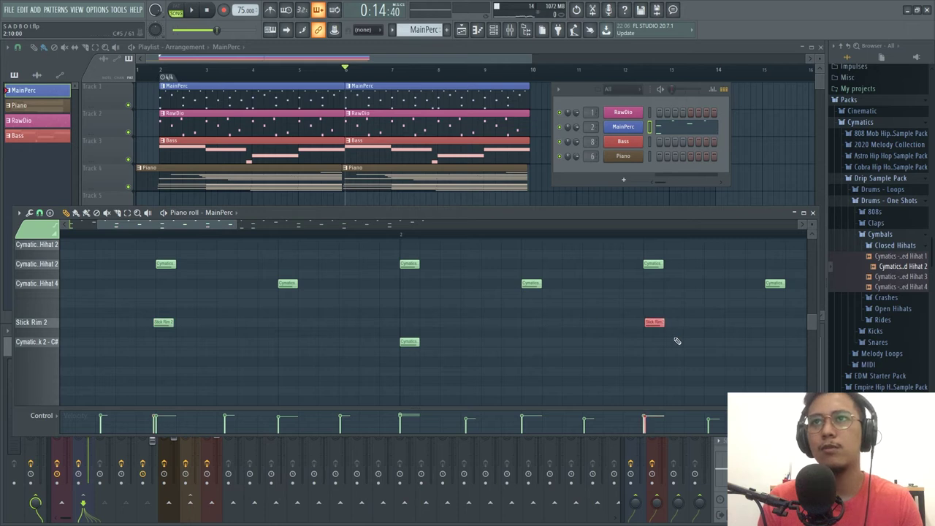
# Step: Shift the last Stick Rim 2 note of MainPerc slightly behind the grid and play back the percussion pattern
pyautogui.scroll(-3, 677, 341)
pyautogui.scroll(-1, 677, 325)
pyautogui.moveTo(565, 282); pyautogui.dragTo(672, 339)
pyautogui.hotkey('ctrl', 'z')
pyautogui.moveTo(609, 292); pyautogui.dragTo(661, 331)
pyautogui.press('space')
pyautogui.scroll(-4, 468, 305)
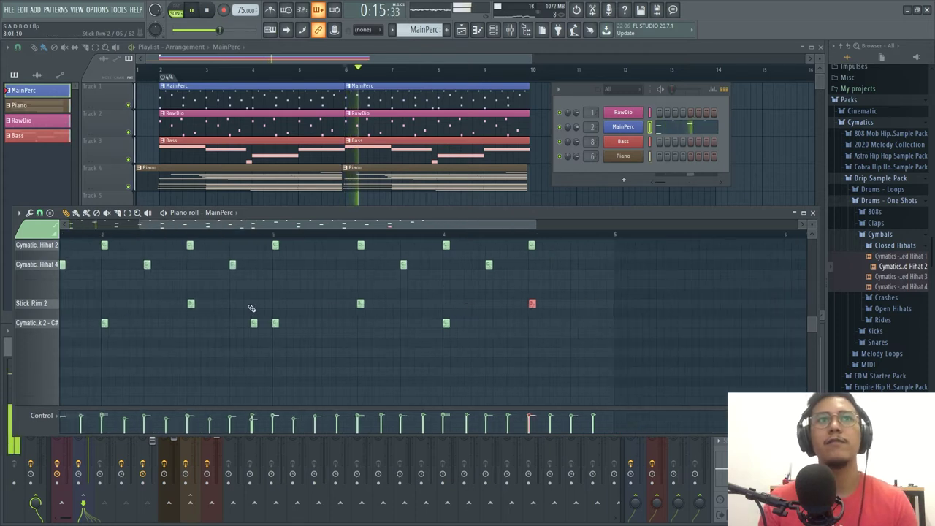
pyautogui.scroll(5, 172, 308)
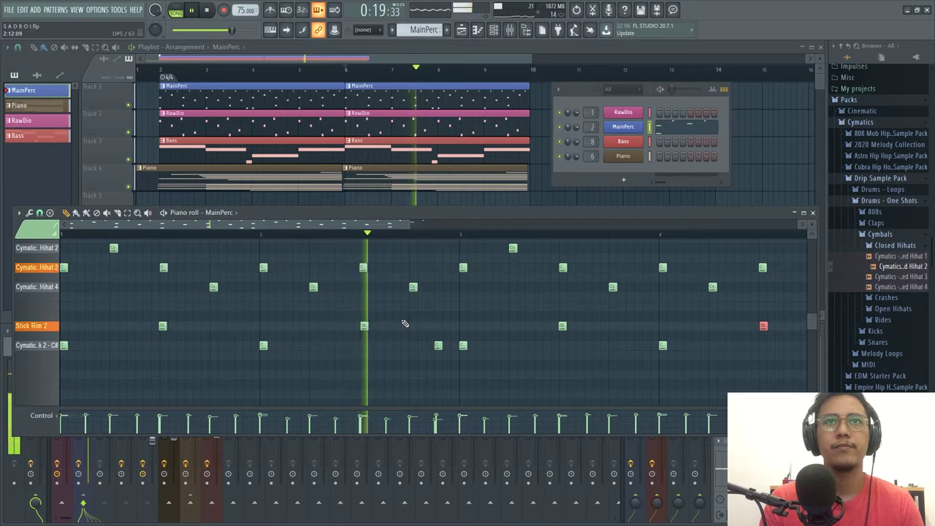
pyautogui.scroll(-2, 409, 323)
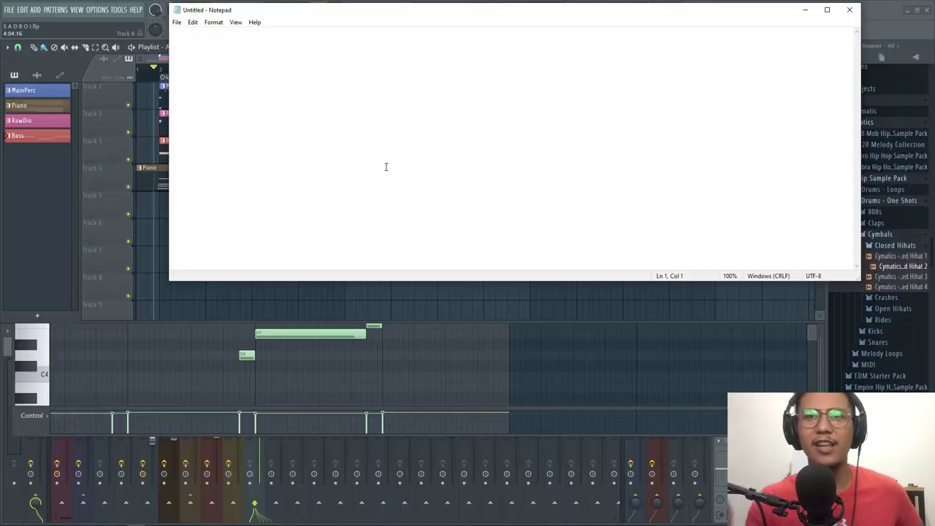
# Step: Write song lyrics in Notepad, starting with the lines "I miss pizza" and "I miss pasta"
pyautogui.moveTo(380, 16); pyautogui.dragTo(365, 147)
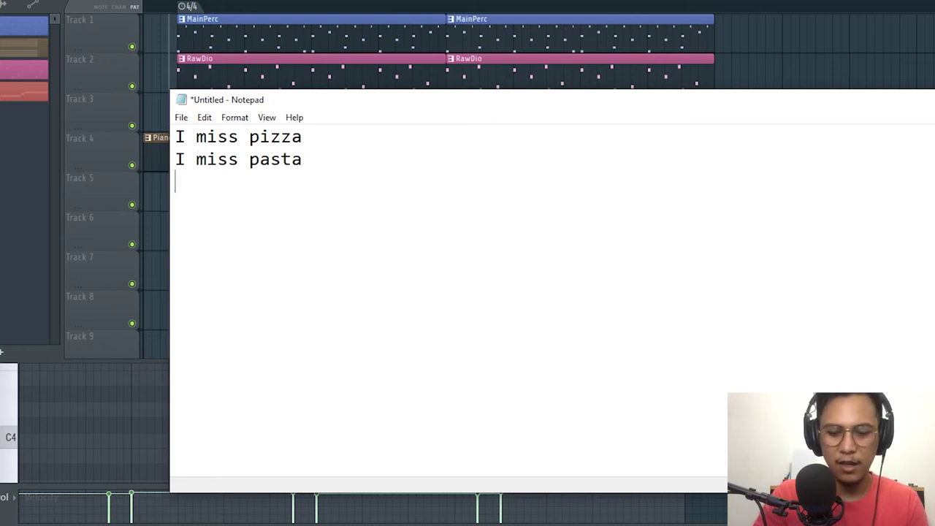
pyautogui.write('s B')
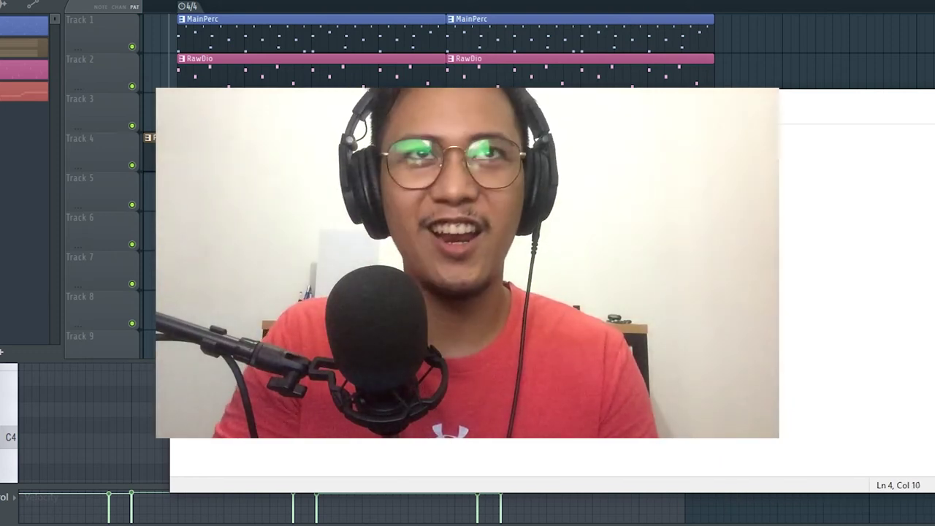
pyautogui.write('sagna')
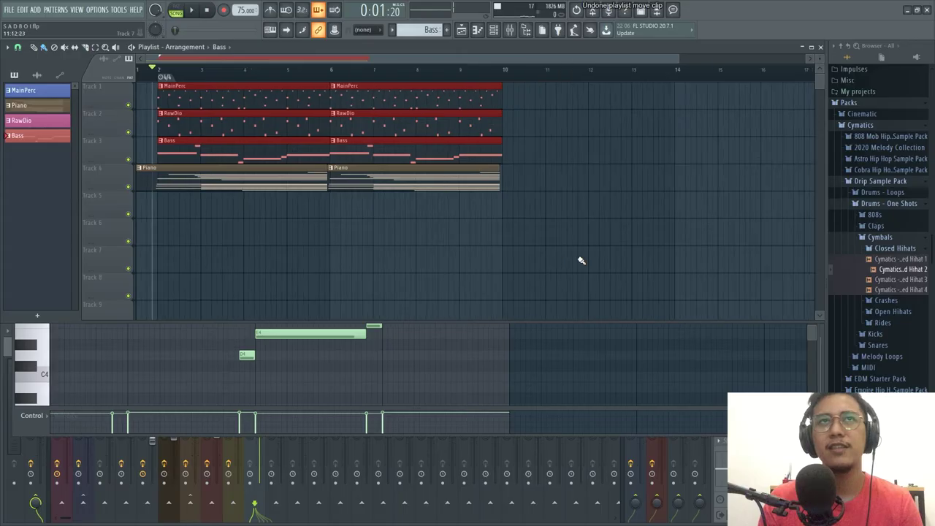
# Step: Undo the recent playlist clip moves, and move the MainPerc, RawDio and Bass clips so they start at bar 10
pyautogui.hotkey('ctrl', 'alt', 'z')
pyautogui.hotkey('ctrl', 'alt', 'z')
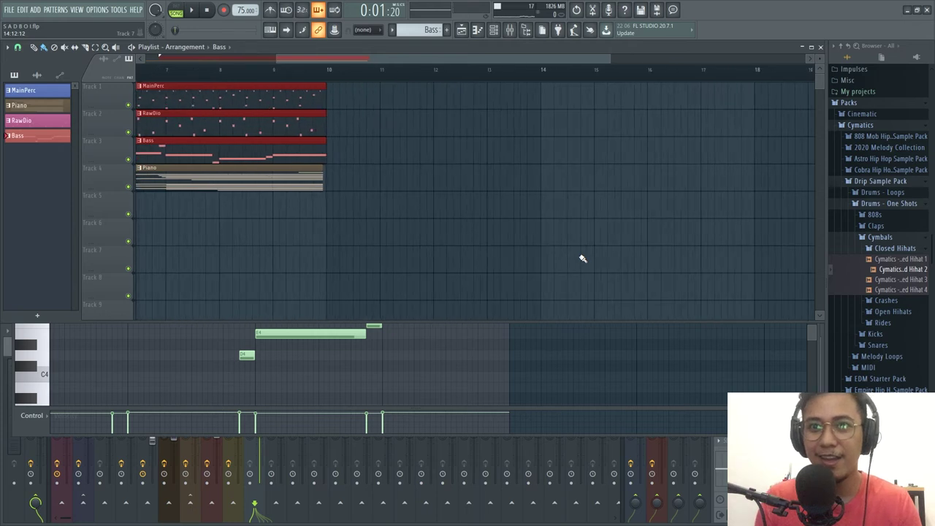
pyautogui.hotkey('ctrl', 'shift', 'z')
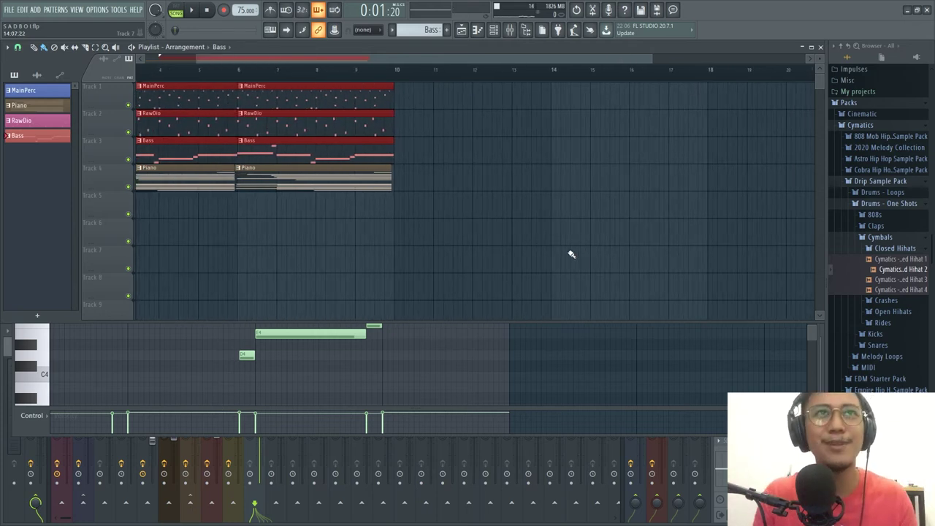
pyautogui.hscroll(-2, 768, 233)
pyautogui.moveTo(234, 109); pyautogui.dragTo(546, 92)
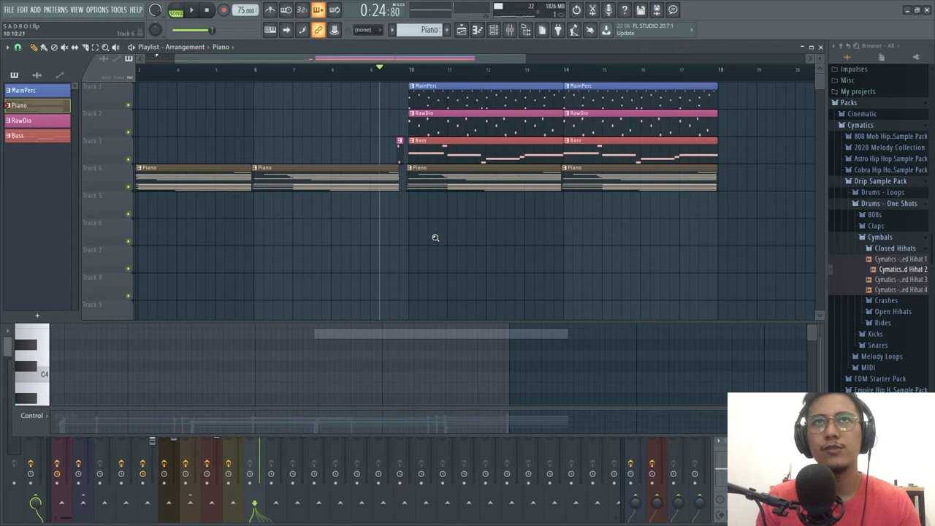
pyautogui.scroll(2, 586, 265)
pyautogui.hscroll(3, 551, 253)
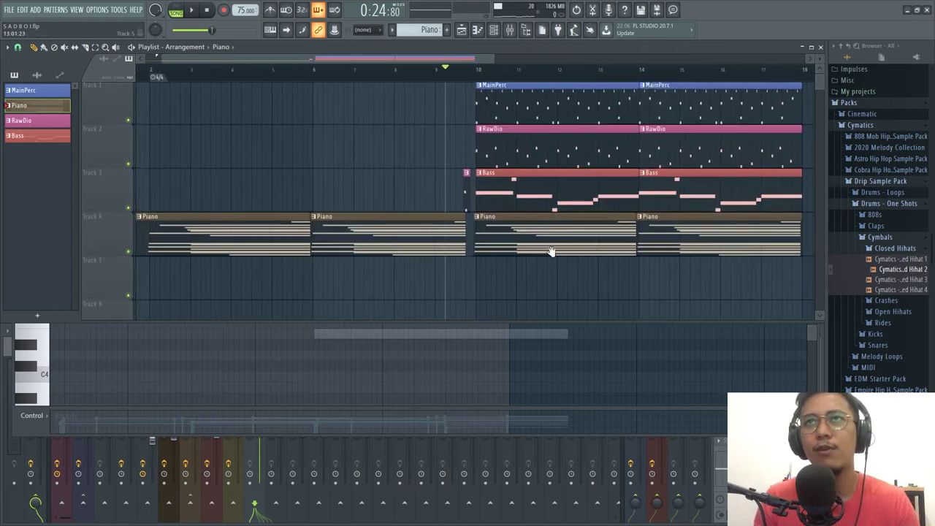
pyautogui.scroll(-1, 516, 219)
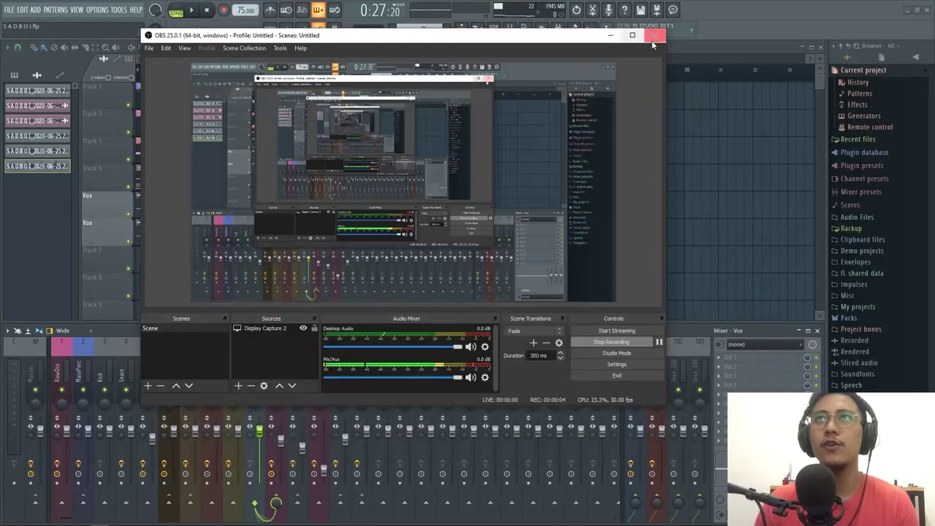
# Step: Decline exiting OBS and switch back to FL Studio to review the vocal clips in the playlist
pyautogui.click(654, 35)
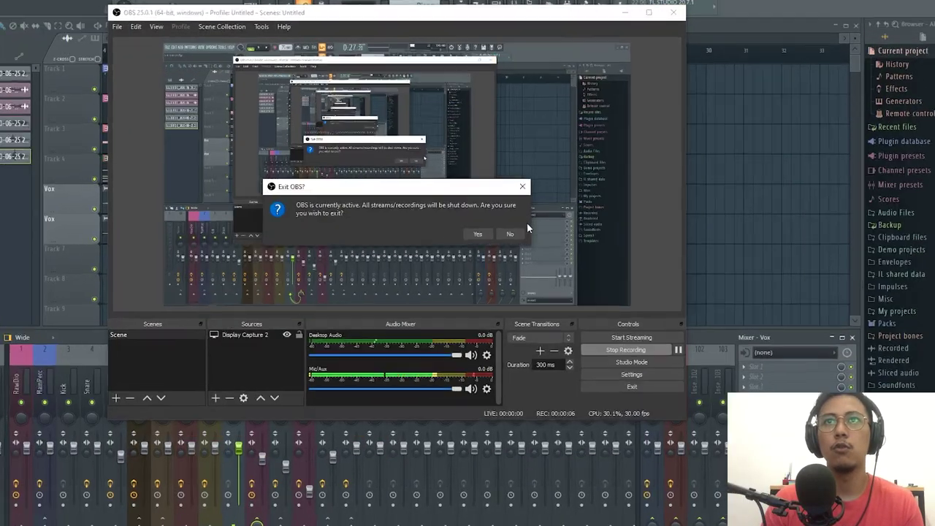
pyautogui.click(510, 233)
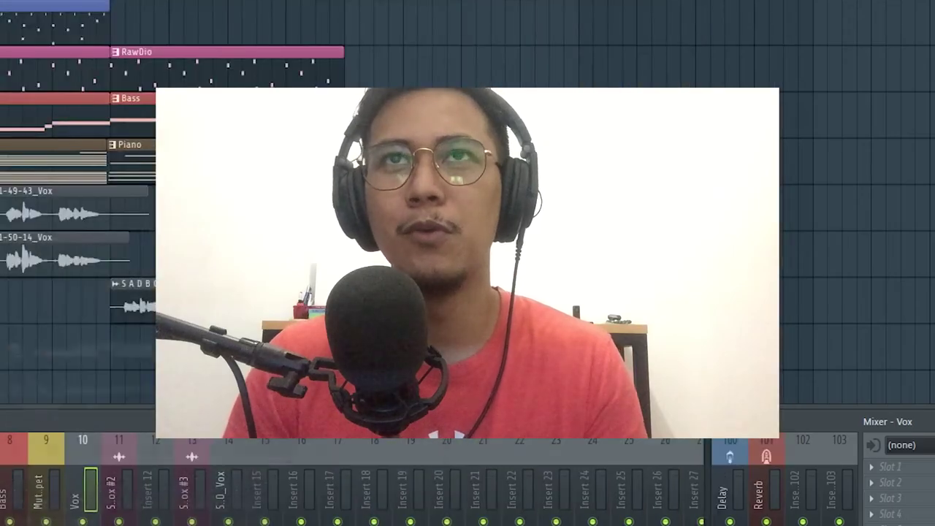
pyautogui.hotkey('alt', 'Tab')
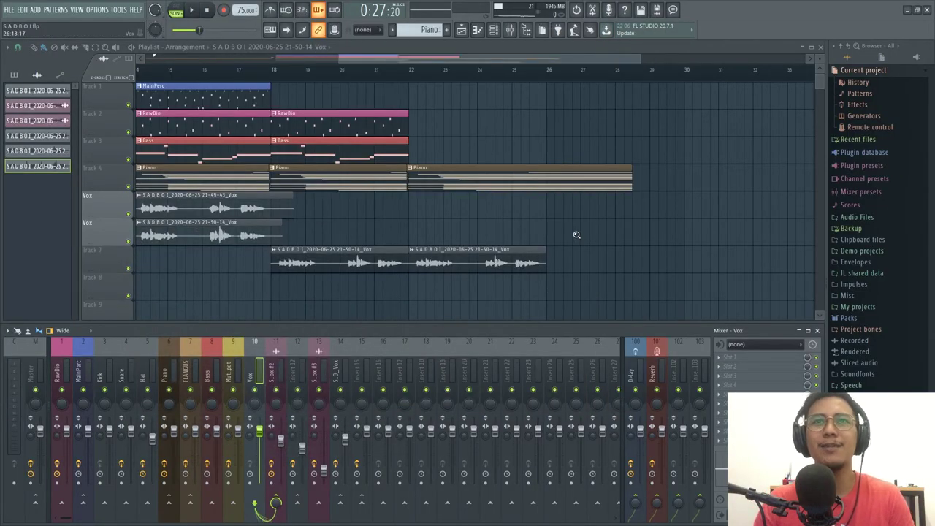
pyautogui.scroll(3, 576, 235)
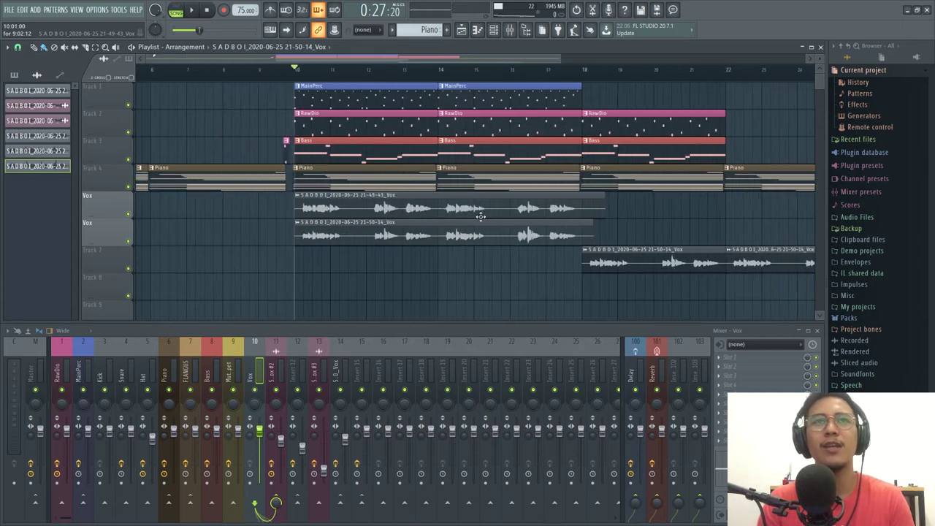
pyautogui.scroll(-2, 481, 216)
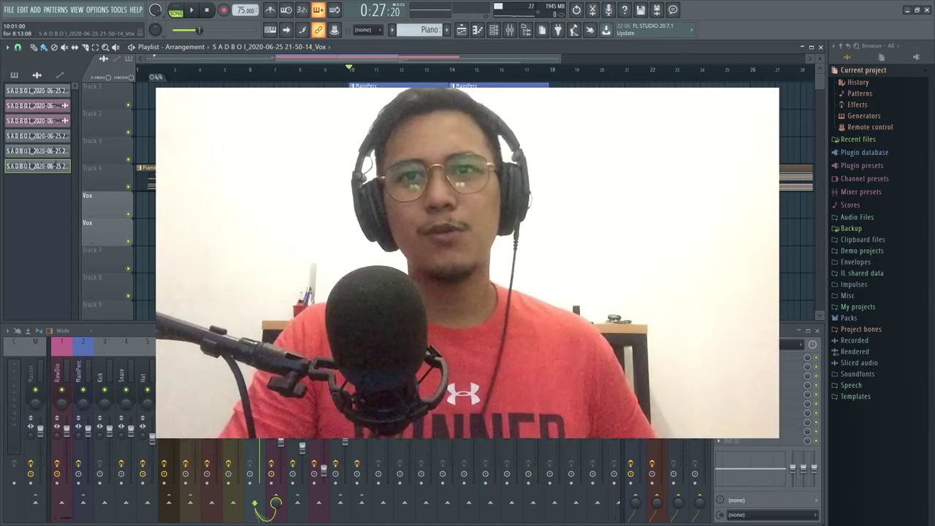
# Step: Solo the two Vox tracks in the playlist and play back their vocal recordings from bar 10
pyautogui.hotkey('alt', 'Tab')
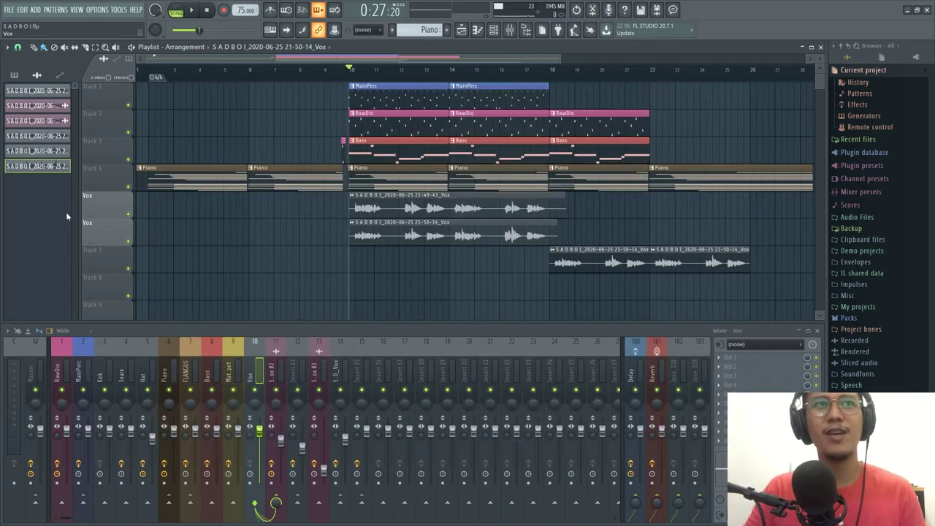
pyautogui.rightClick(128, 214)
pyautogui.click(129, 241)
pyautogui.press('space')
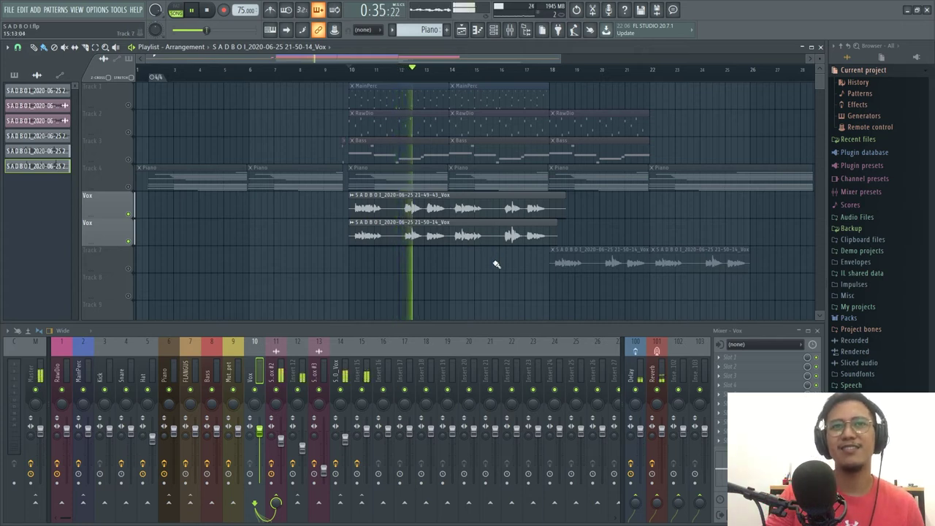
pyautogui.hscroll(3, 344, 323)
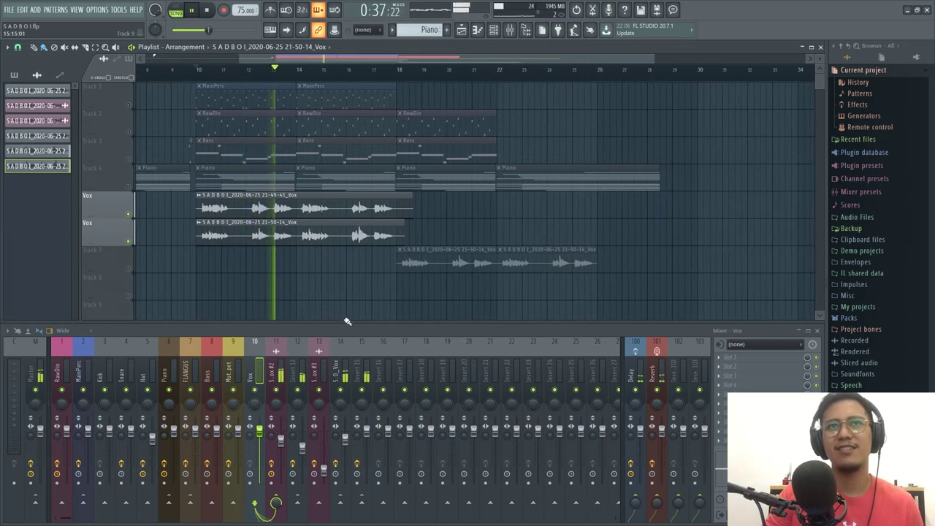
pyautogui.hscroll(-2, 361, 308)
pyautogui.press('space')
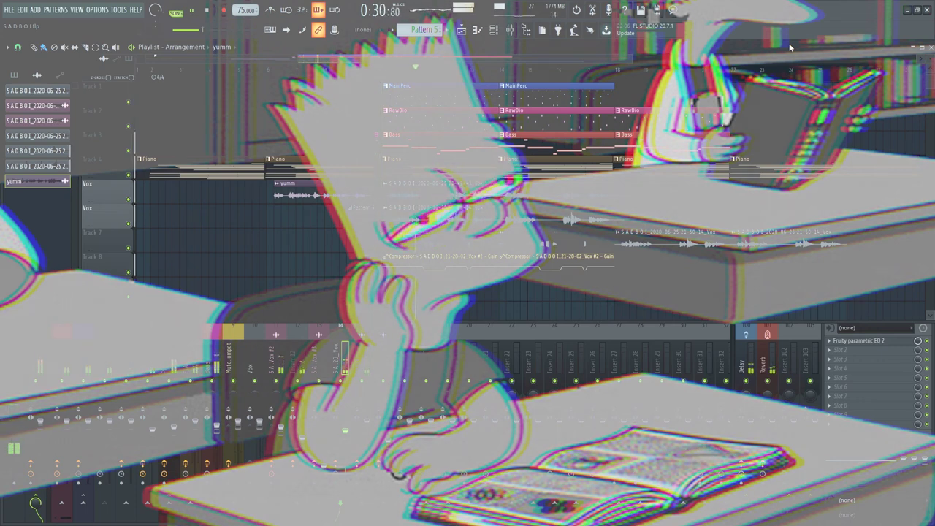
# Step: Select the Master track in the mixer to show its effects
pyautogui.click(14, 394)
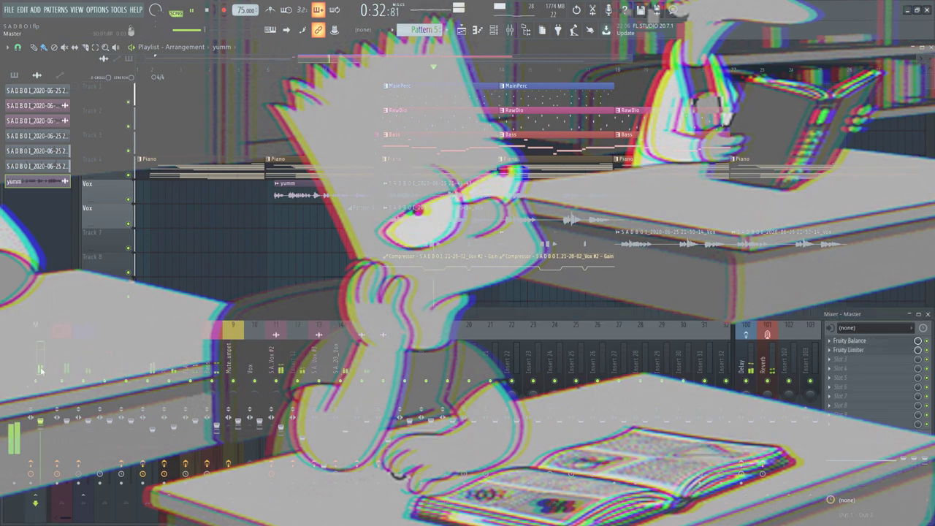